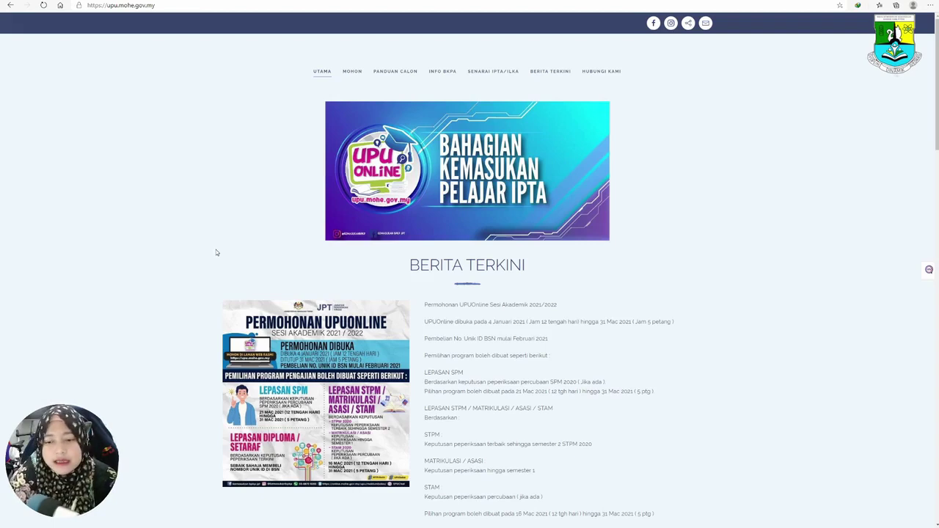
Step: Open the UPUOnline application login page from the Mohon options
mouse_move(355, 71)
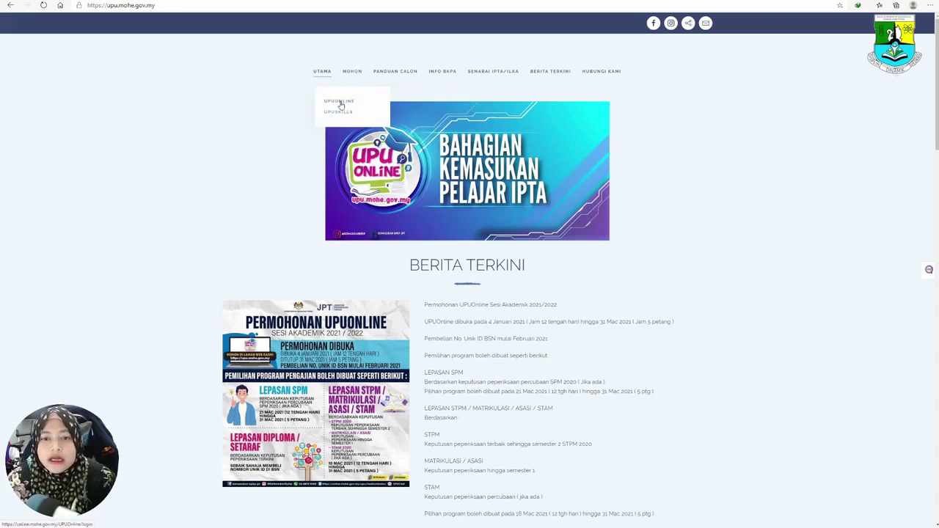
click(341, 105)
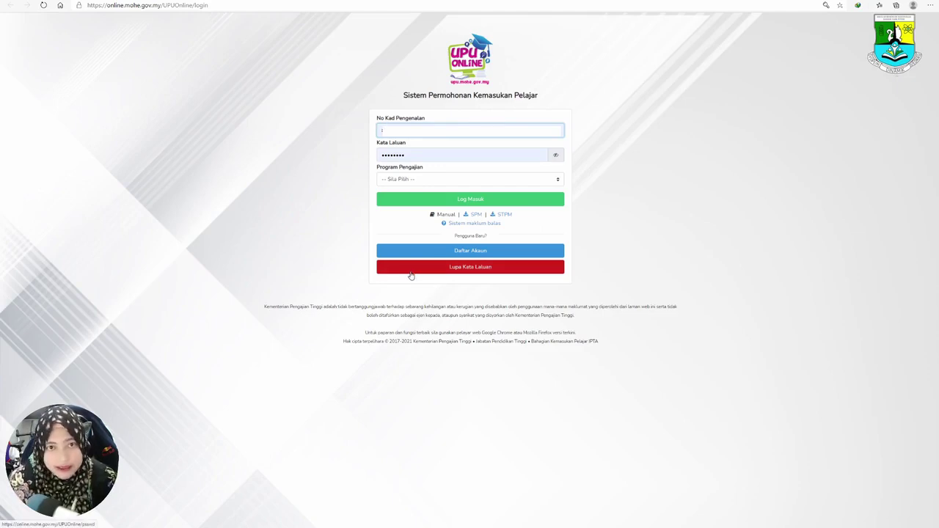
Step: View the new account registration form and its first security question choices, and return to the login page
click(461, 252)
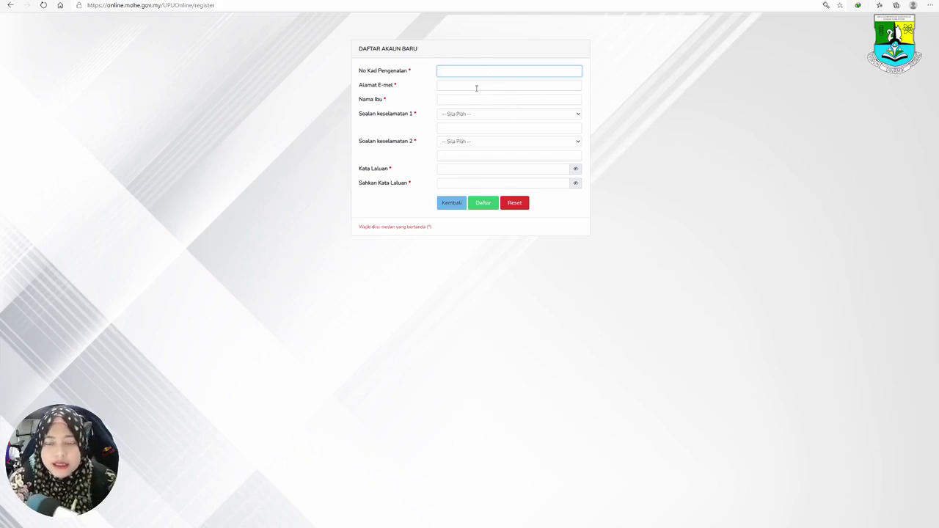
click(459, 114)
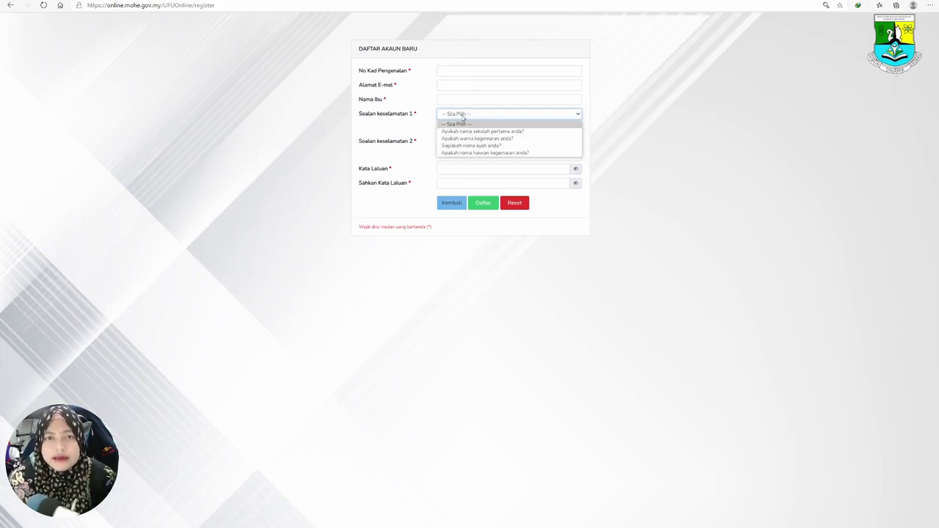
click(462, 116)
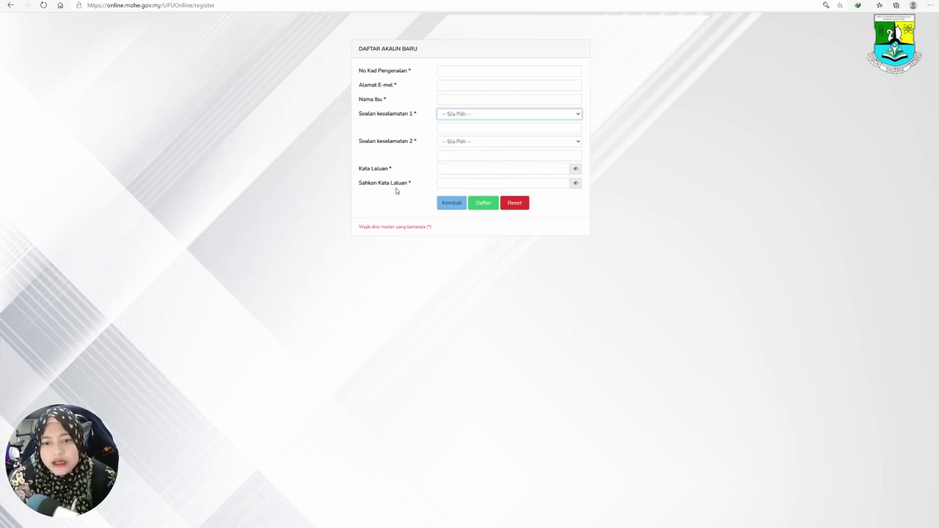
click(451, 204)
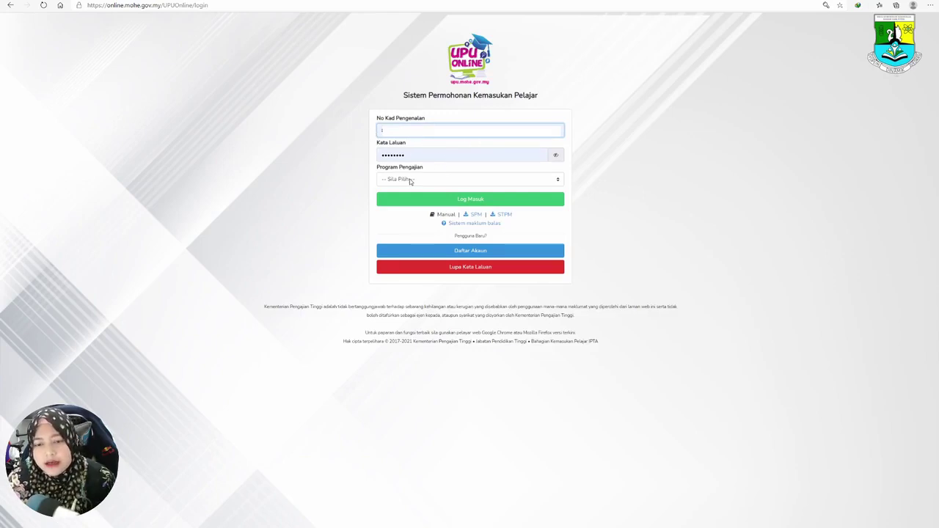
Step: Choose Lepasan SPM as the study programme and log in with the prefilled credentials
click(411, 181)
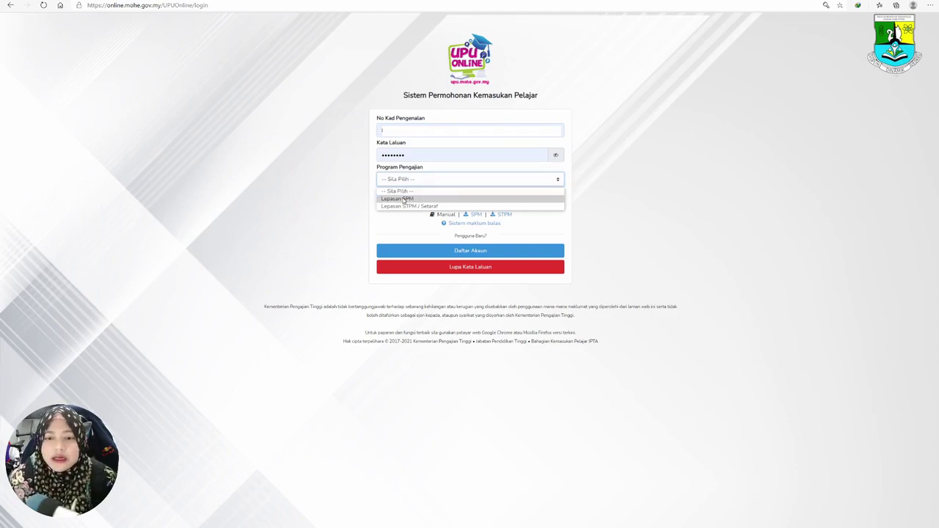
click(404, 199)
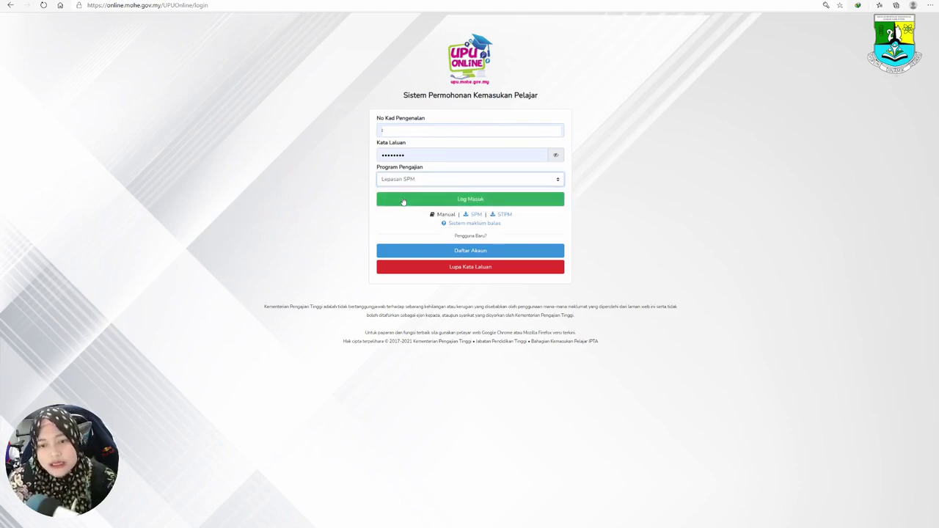
click(468, 200)
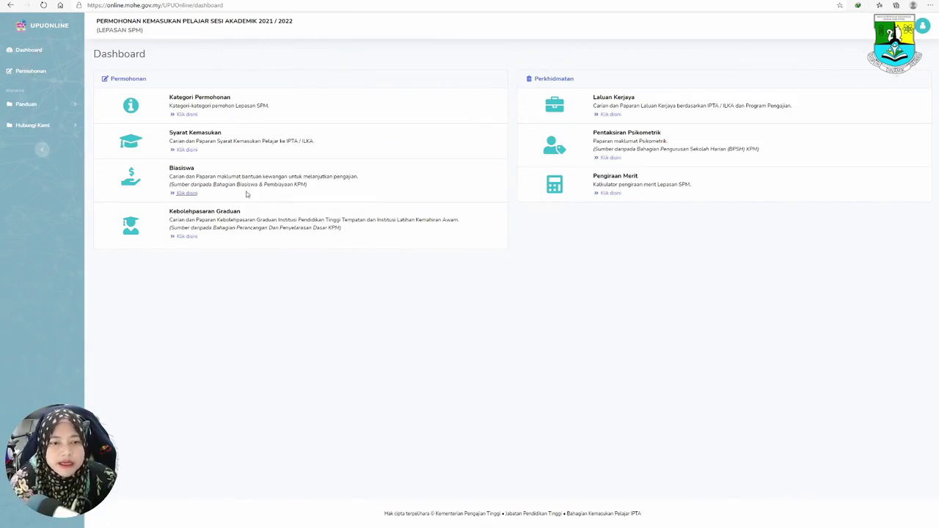
Step: View the Kategori Permohonan information for SPM leavers and close it
click(188, 115)
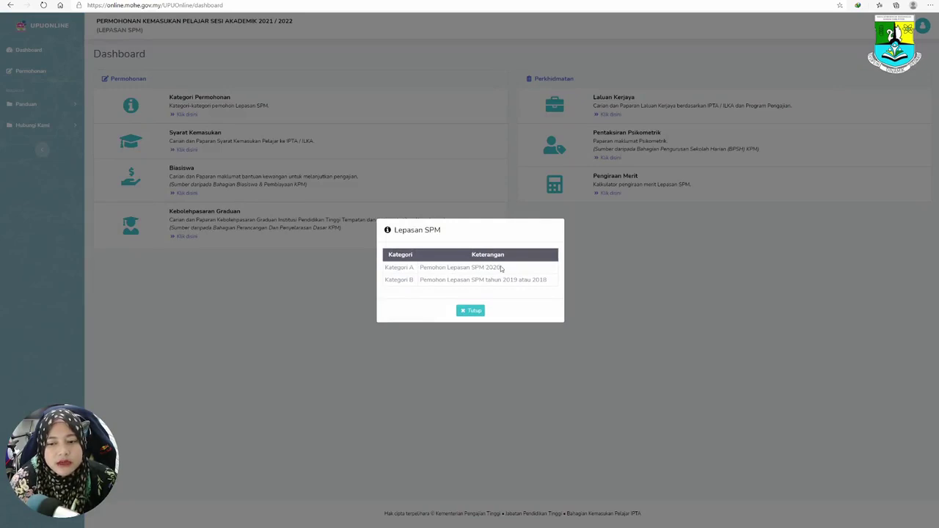
click(469, 310)
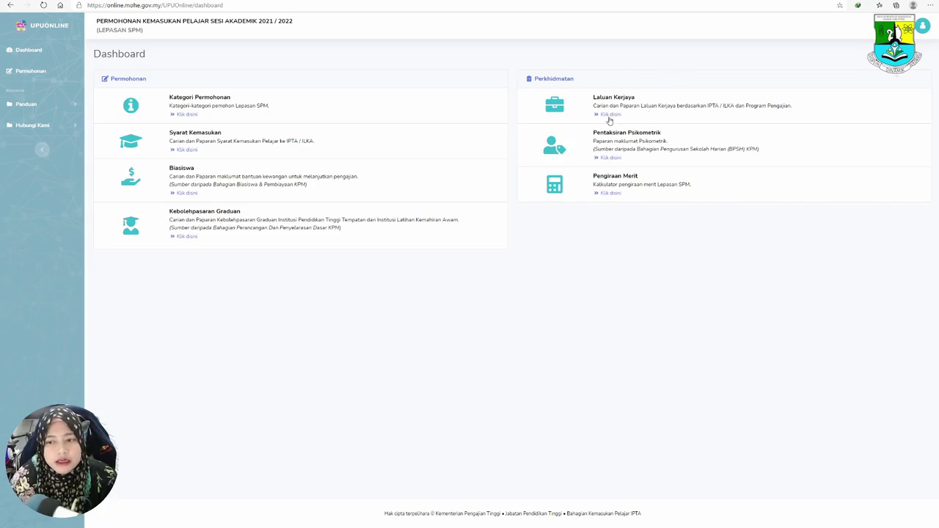
Step: Open Syarat Kemasukan and browse the IPTA/ILKA institutions listed under Mengenai IPTA for SPM
click(183, 151)
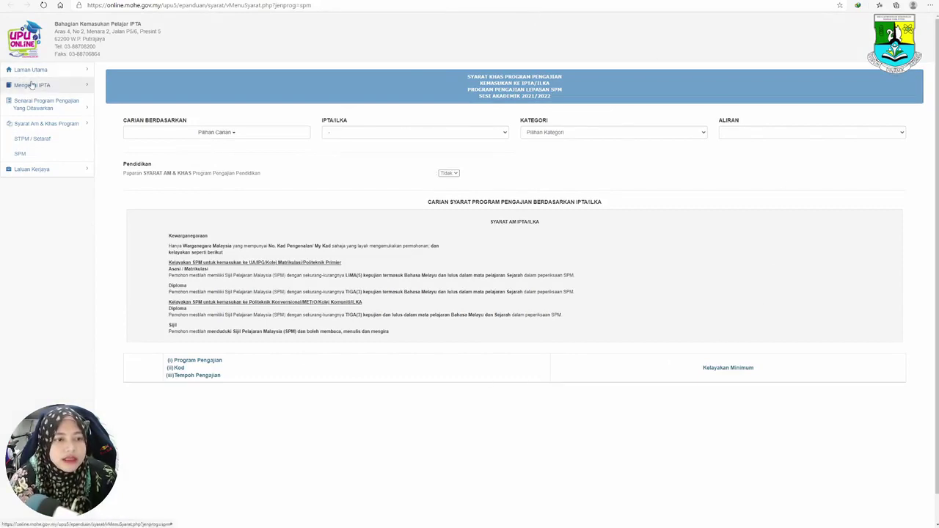
click(77, 87)
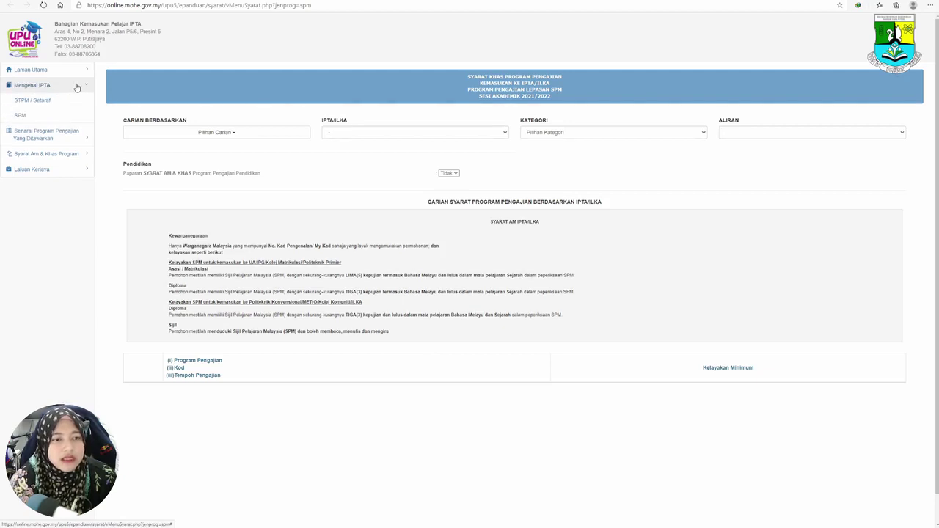
click(22, 115)
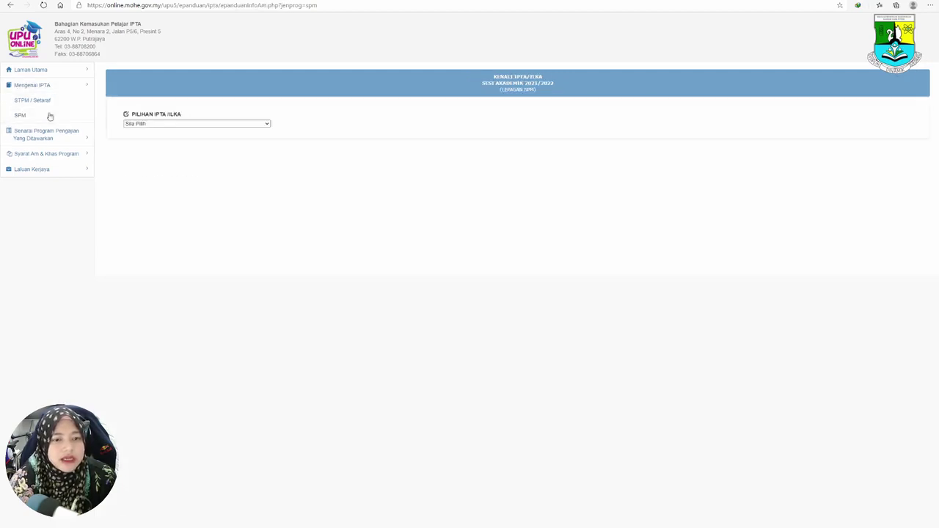
click(157, 123)
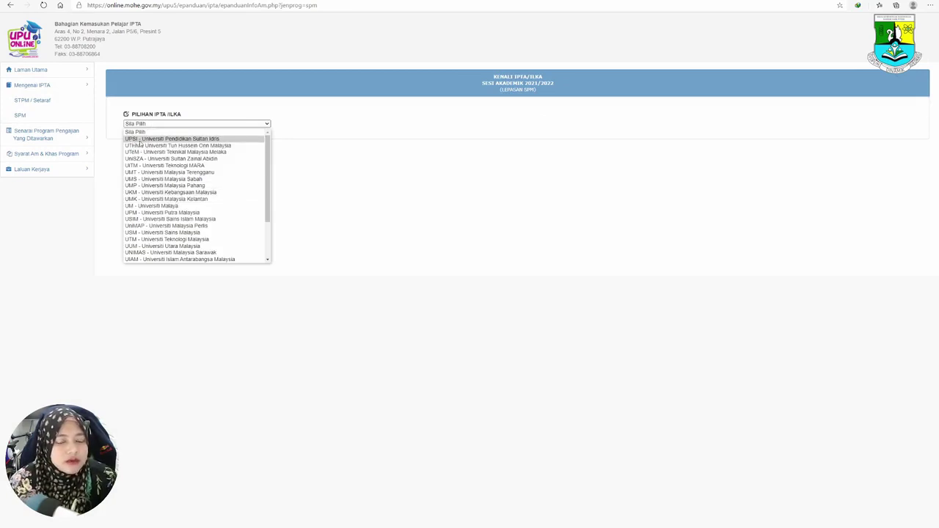
scroll(180, 212, down, 3)
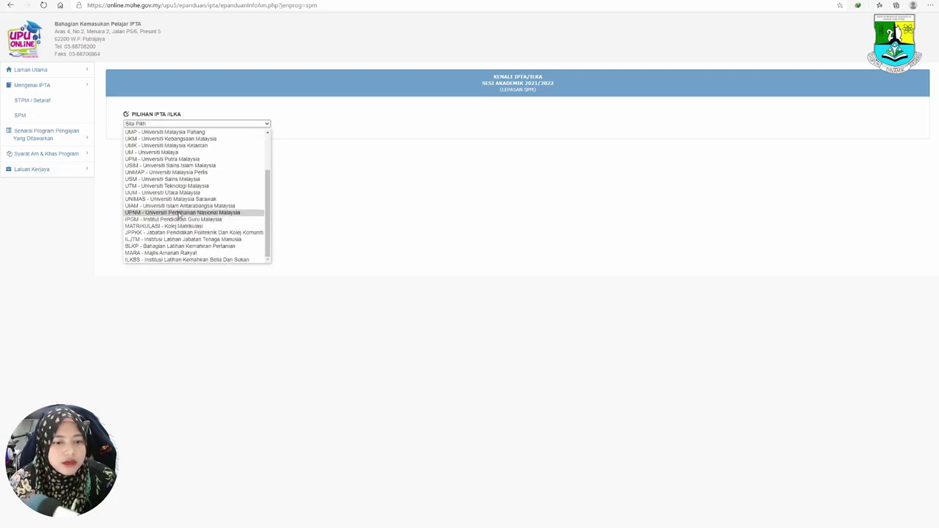
click(188, 218)
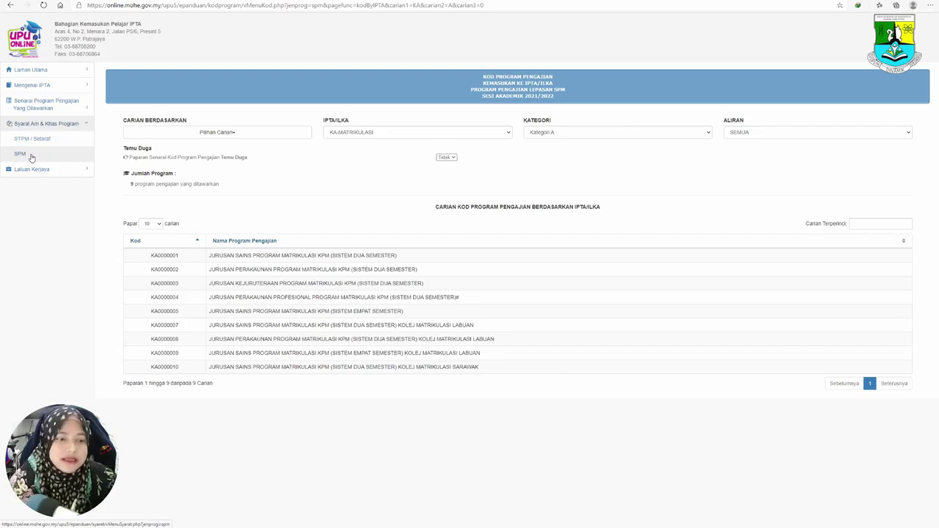
Step: Open the Syarat Am & Khas Program page for SPM and set the search to be based on IPTA/ILKA
click(32, 156)
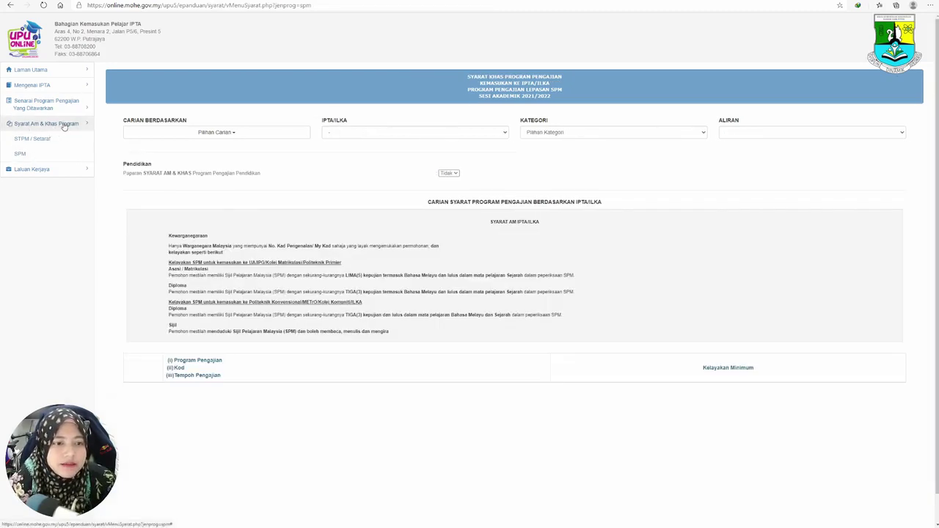
click(22, 156)
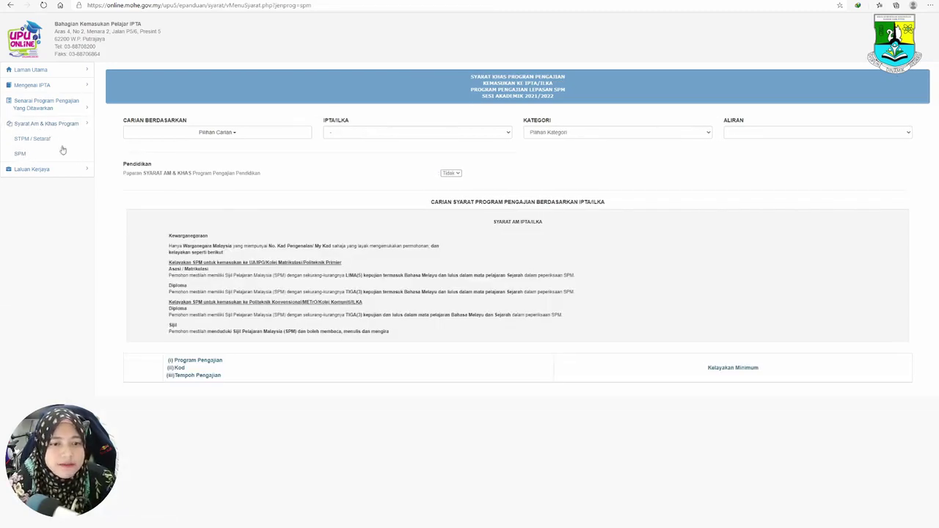
click(213, 133)
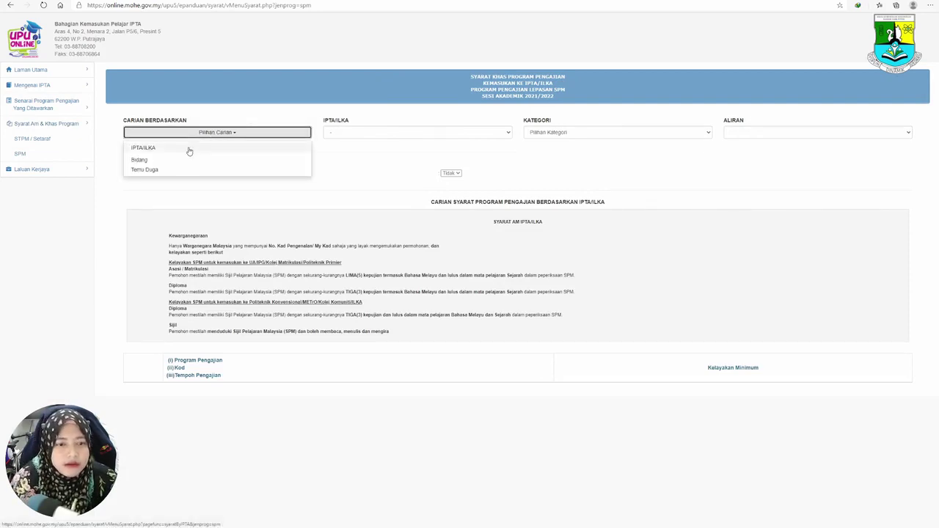
click(188, 148)
Step: Filter the programme requirements by institution KA - MATRIKULASI, Kategori A and stream SEMUA
click(357, 132)
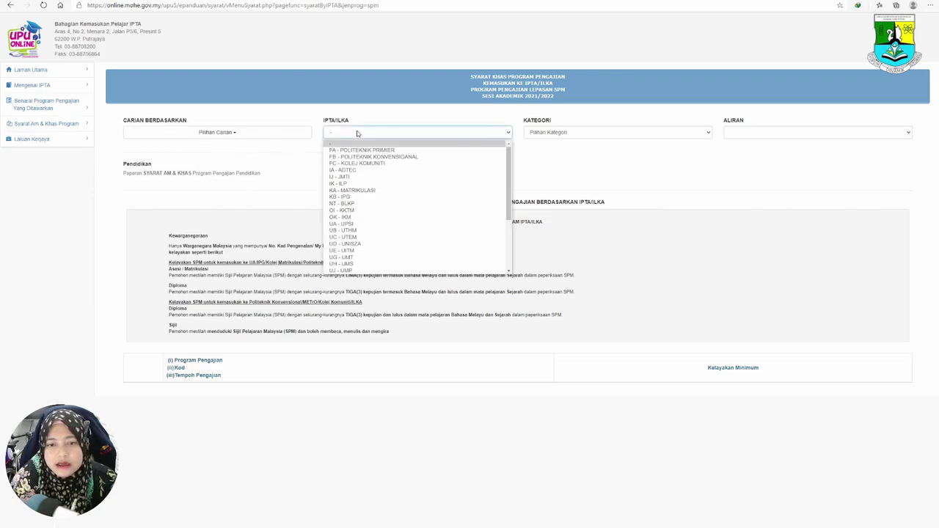
click(393, 196)
click(572, 133)
click(567, 153)
click(746, 133)
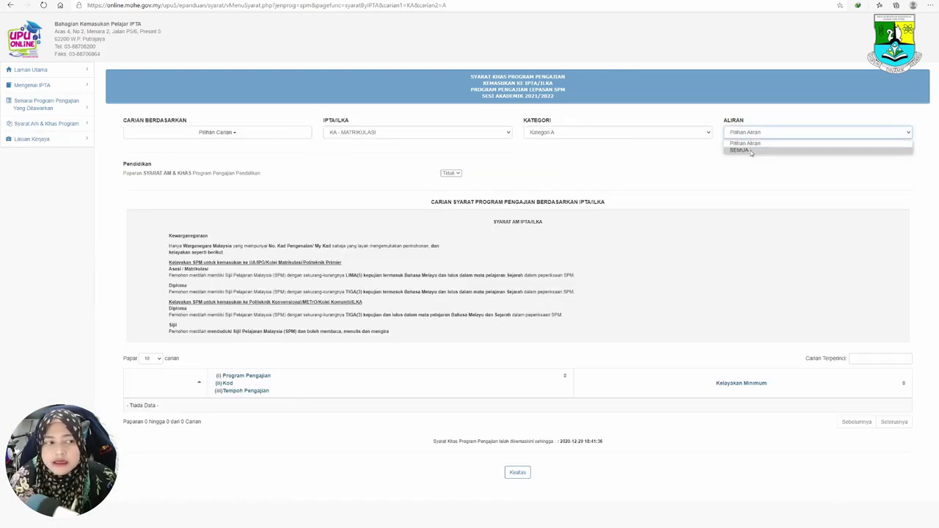
click(741, 151)
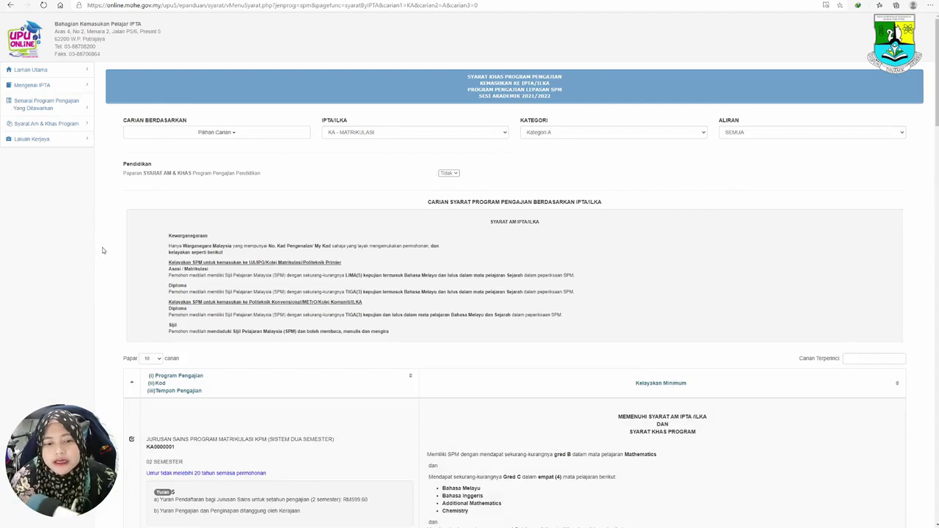
Step: Examine the matriculation programmes' durations, age limits, fees, disability conditions and minimum SPM qualifications
scroll(102, 247, down, 3)
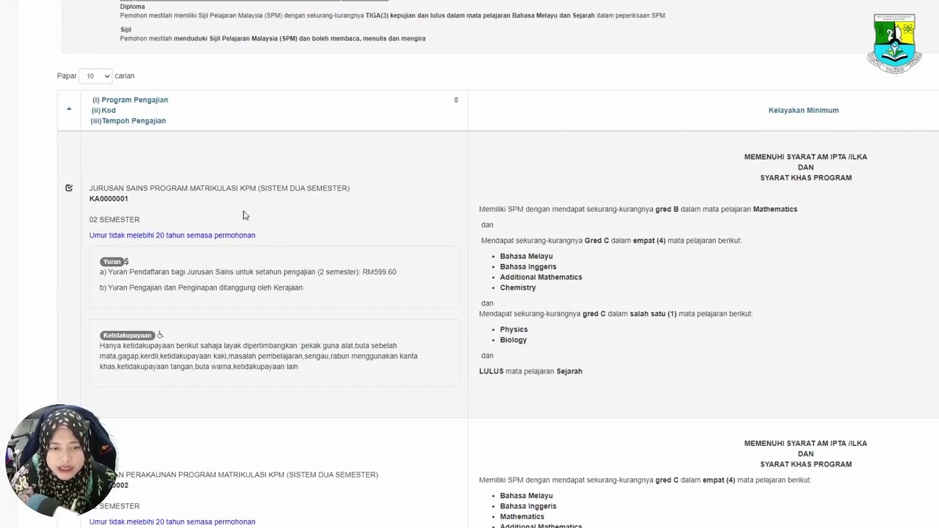
scroll(336, 220, down, 4)
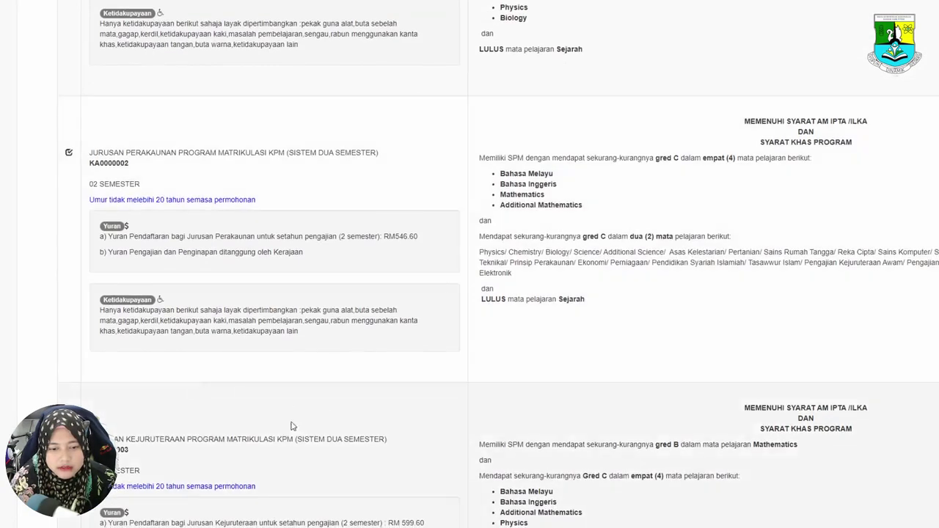
scroll(352, 443, up, 3)
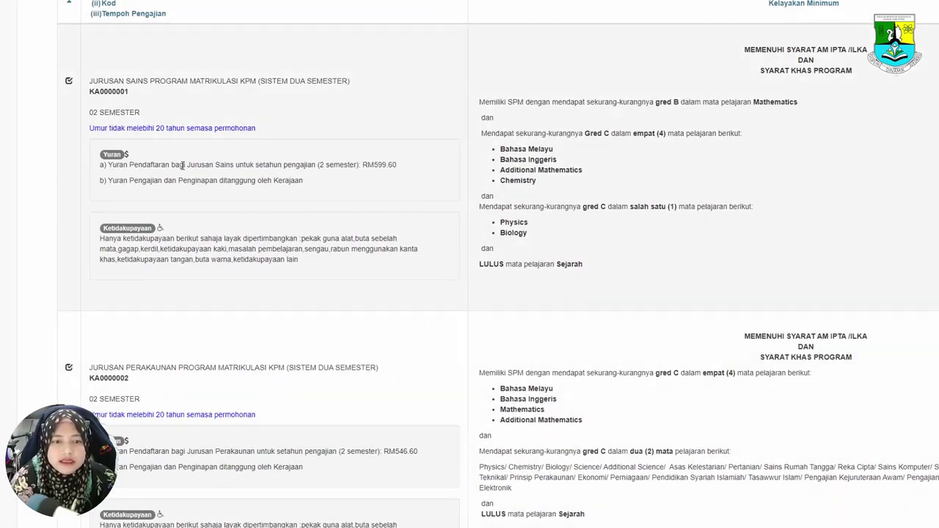
scroll(283, 294, down, 10)
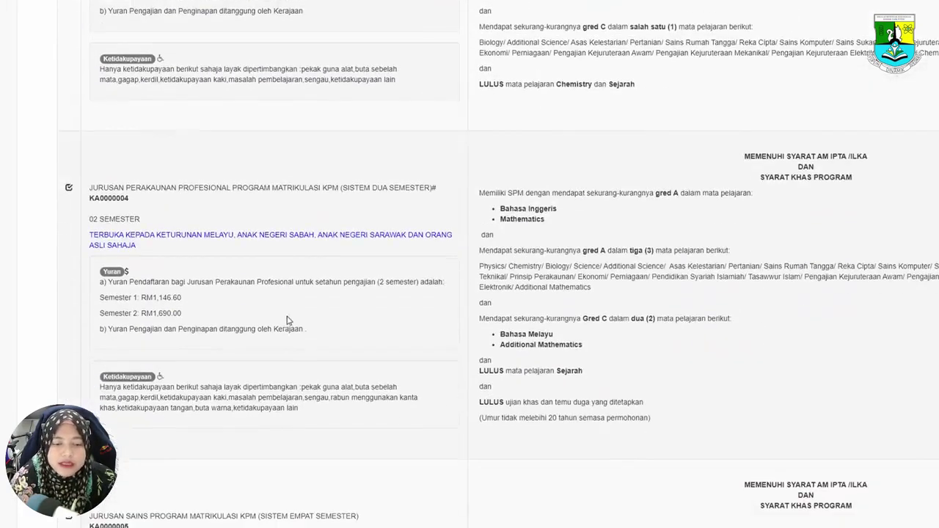
scroll(290, 322, down, 3)
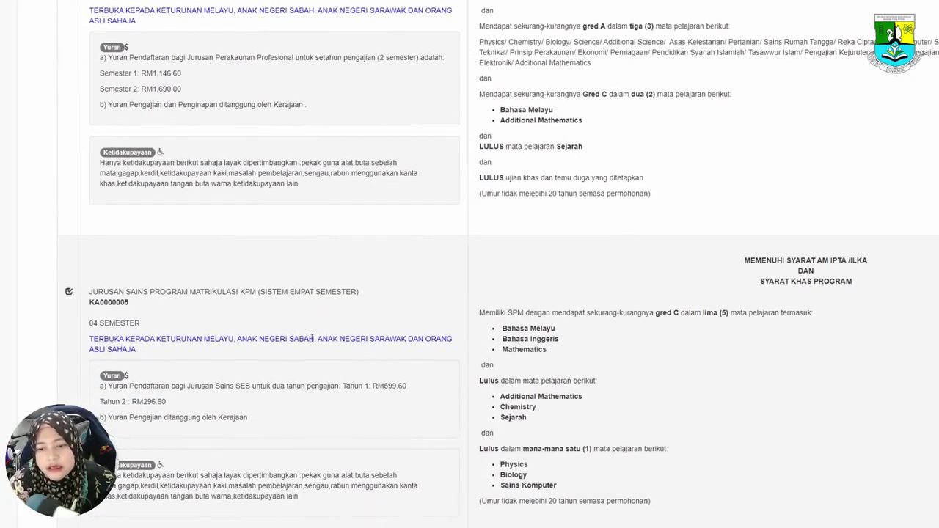
scroll(314, 338, up, 10)
scroll(922, 262, up, 5)
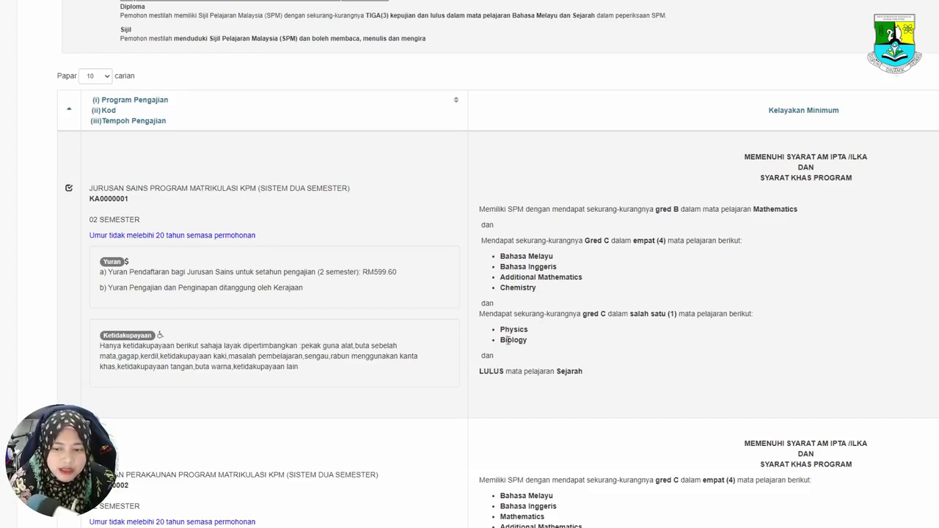
scroll(519, 333, down, 1)
Step: Filter the programme requirements by UK - UKM, Kategori A and stream SEMUA, and review the listed programme's minimum qualifications
scroll(518, 333, up, 5)
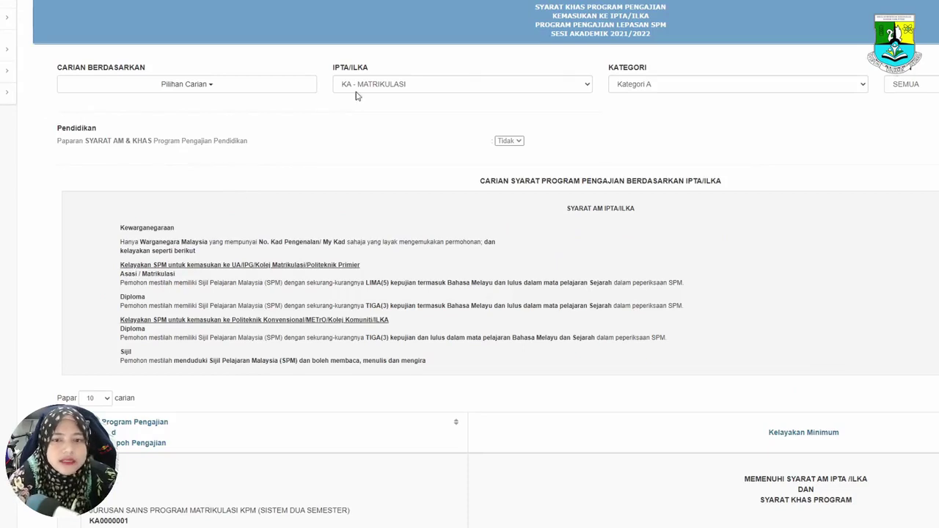
click(405, 87)
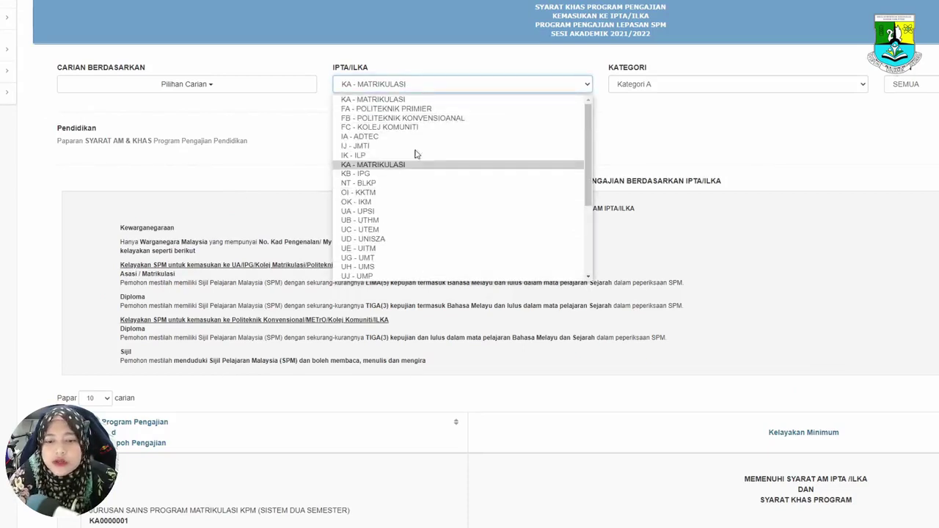
scroll(400, 261, down, 2)
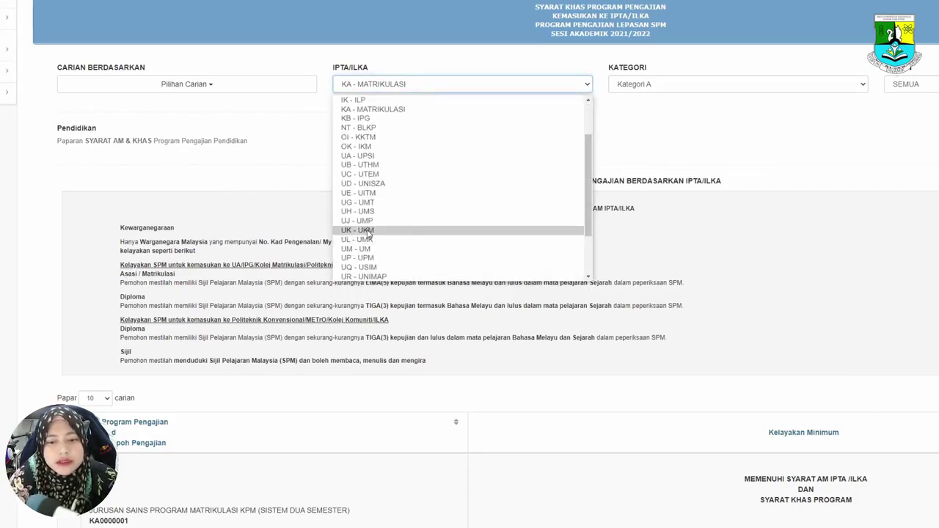
click(369, 231)
click(649, 85)
click(652, 107)
click(895, 88)
click(914, 106)
scroll(730, 335, down, 3)
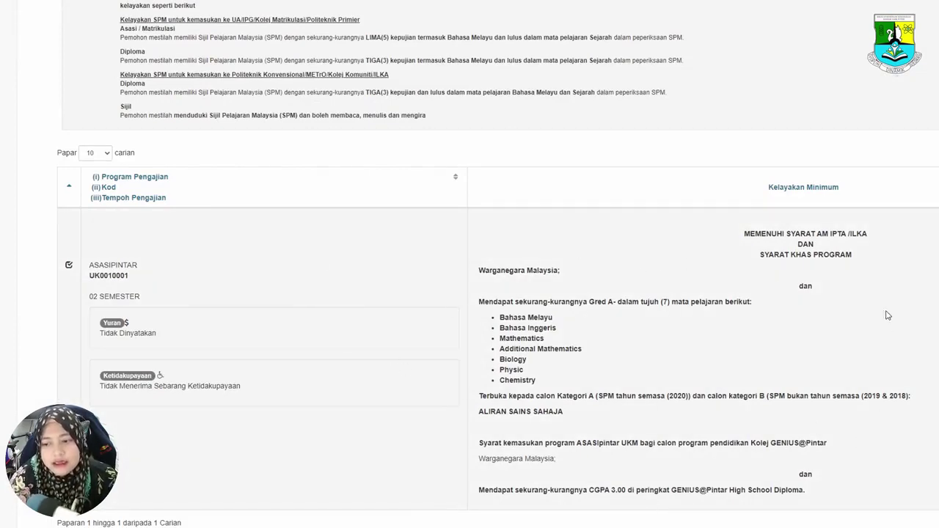
scroll(444, 176, up, 3)
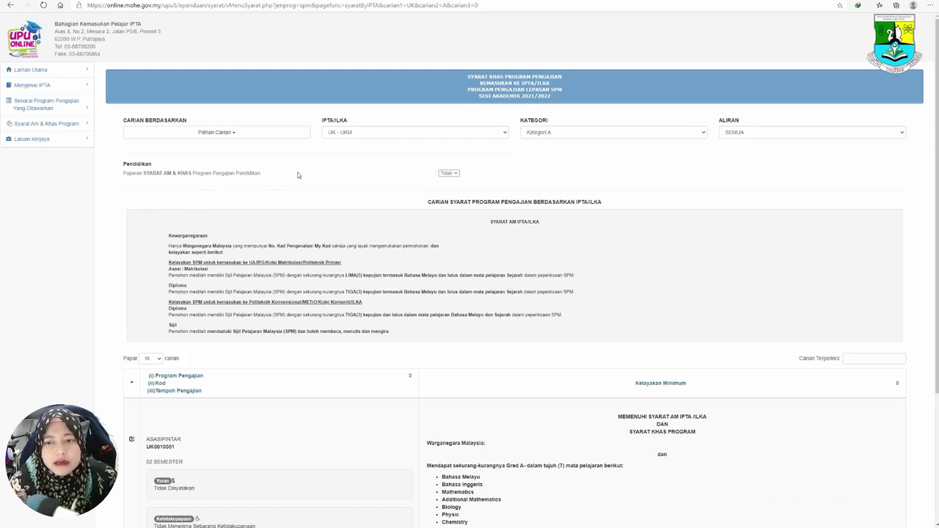
Step: Open the Laluan Kerjaya page for SPM, select institution UE - UITM, and review the career paths listed for its programmes
click(33, 139)
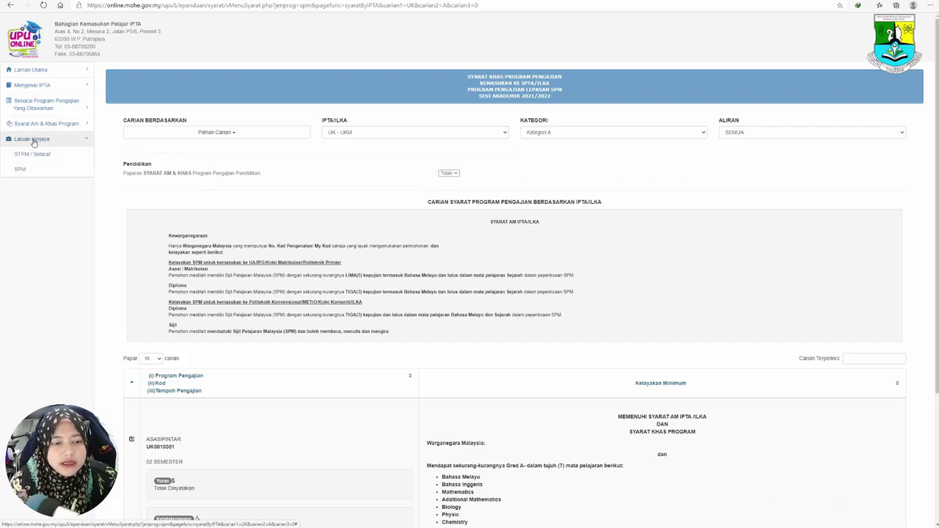
click(21, 169)
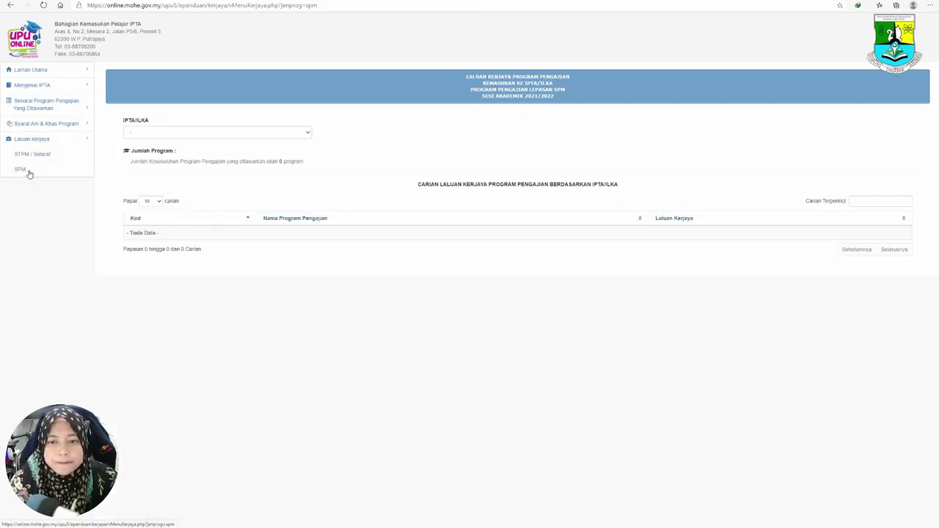
click(181, 135)
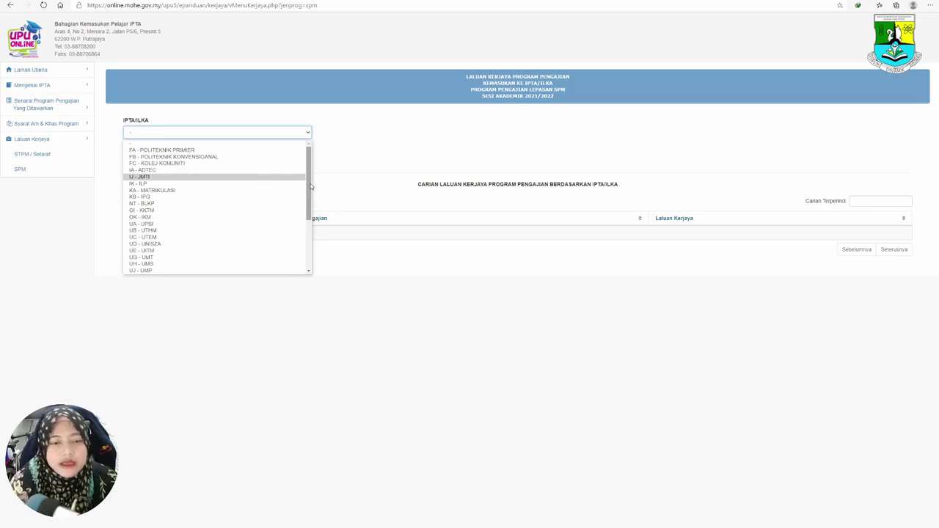
scroll(308, 187, down, 1)
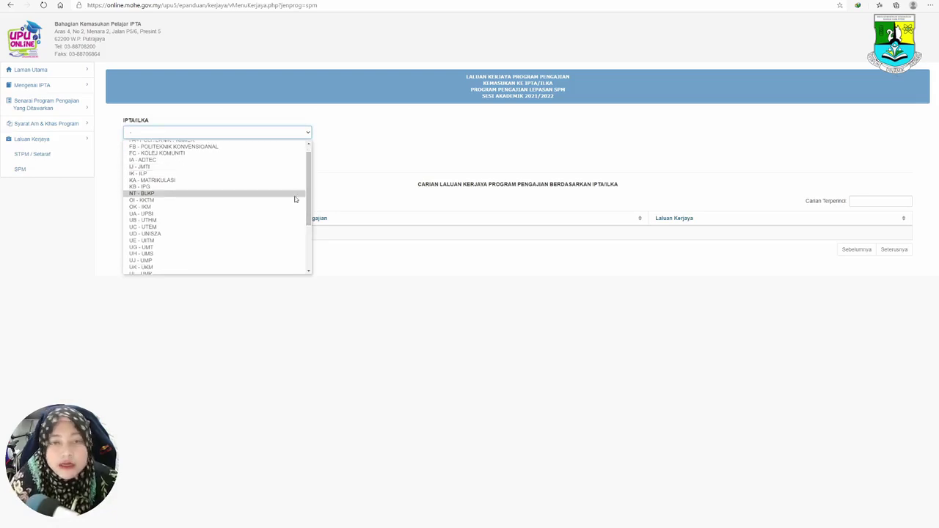
click(162, 240)
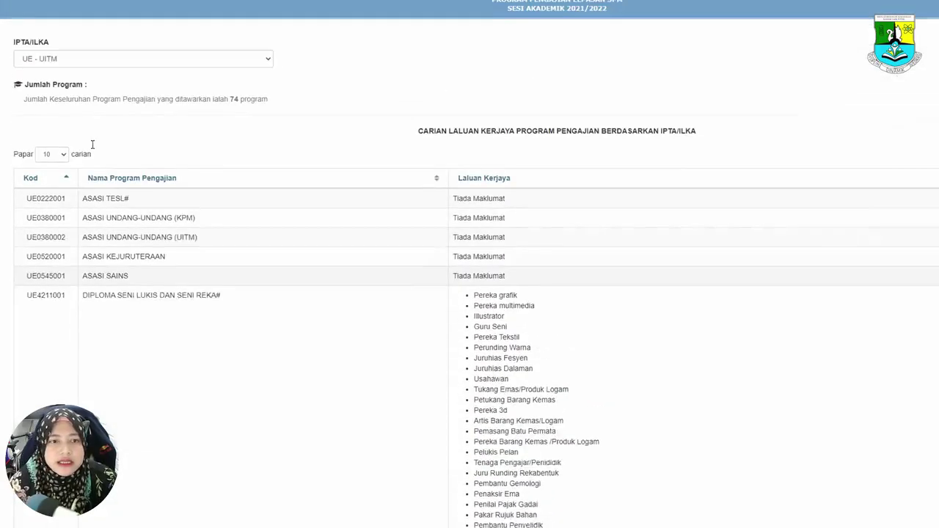
scroll(93, 145, up, 1)
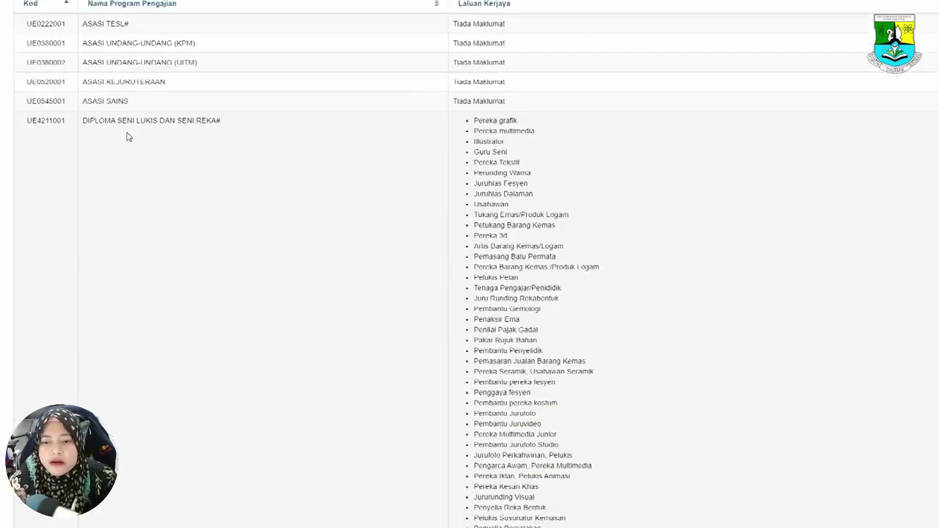
scroll(126, 136, down, 1)
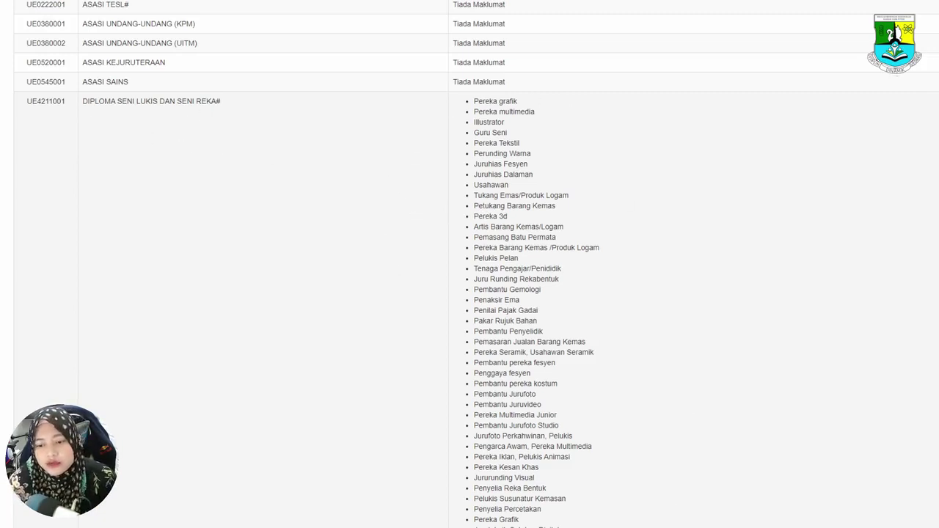
scroll(400, 195, down, 2)
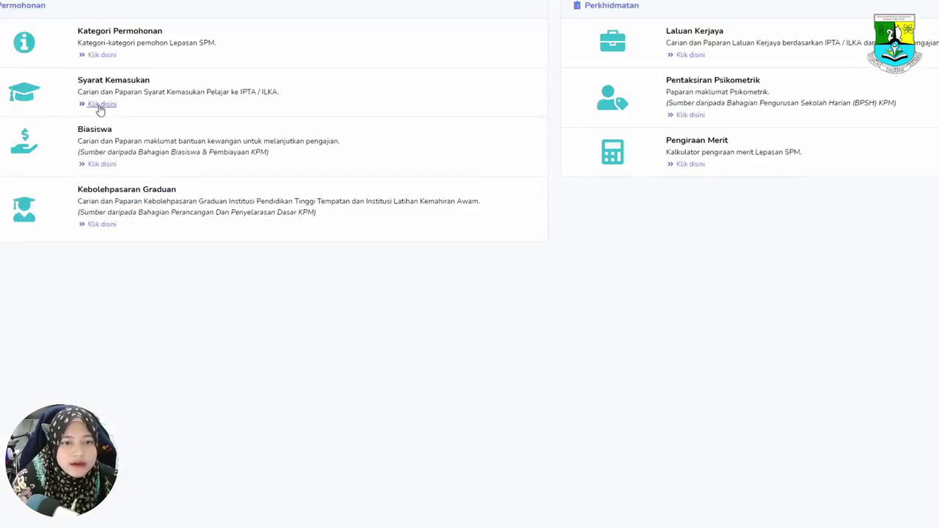
Step: Check the Syarat Kemasukan and Pentaksiran Psikometrik entries from the dashboard, closing the psychometric window after viewing it
click(102, 104)
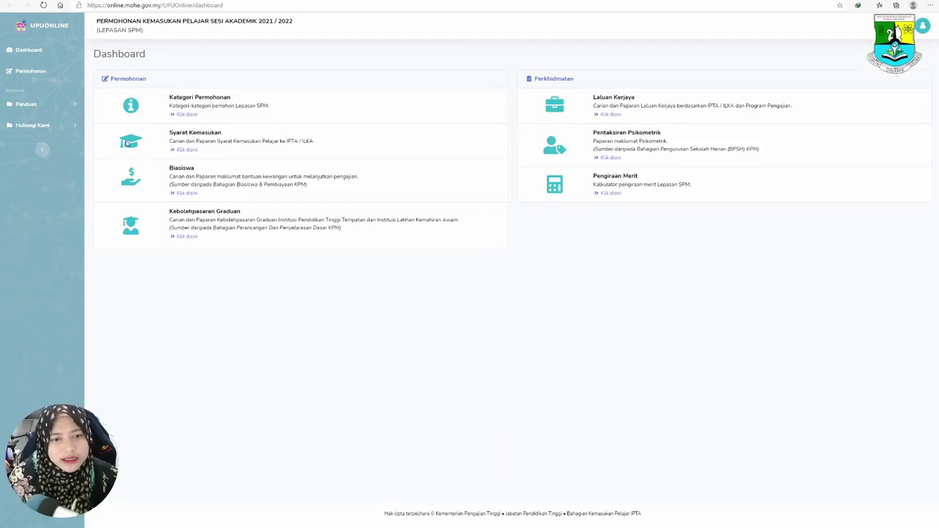
click(605, 157)
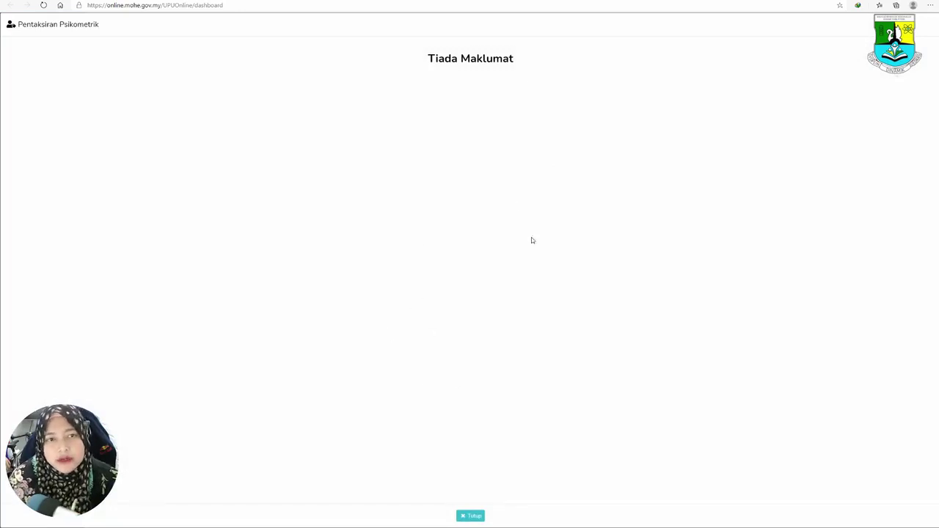
click(474, 517)
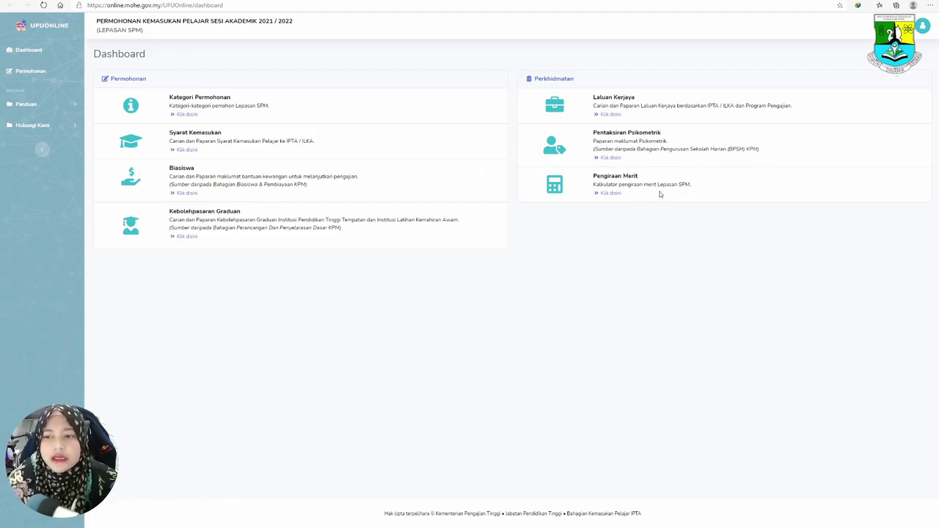
Step: Open the Pengiraan Merit calculator and set the five main subjects' grades, in listed order, to A, D, B+, C and C
click(608, 195)
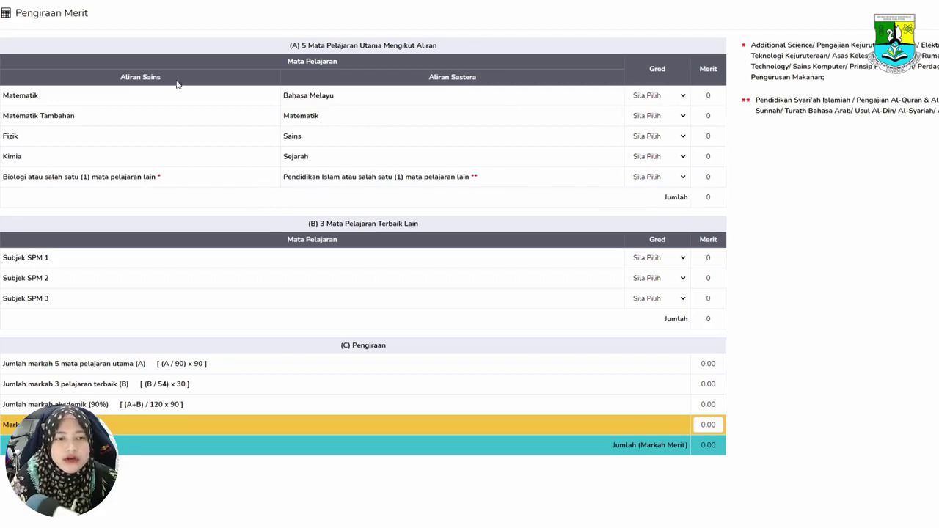
click(683, 99)
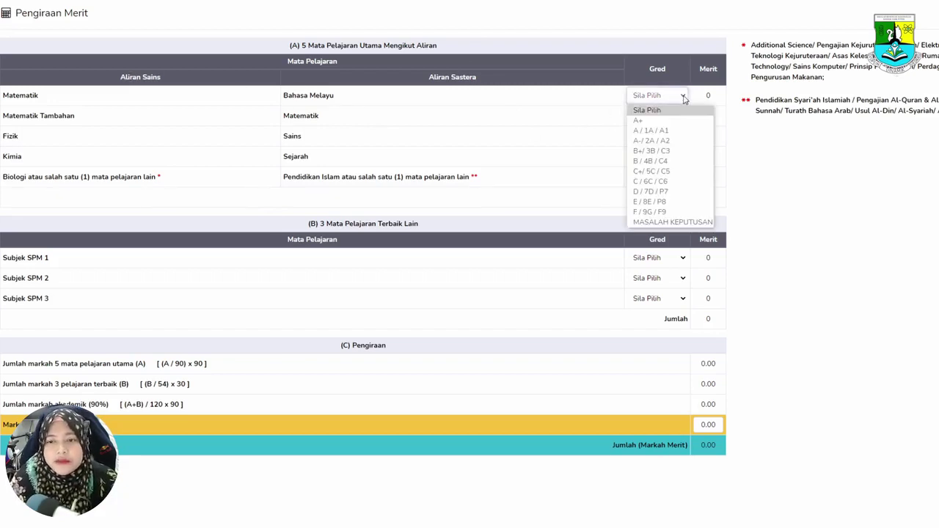
click(664, 134)
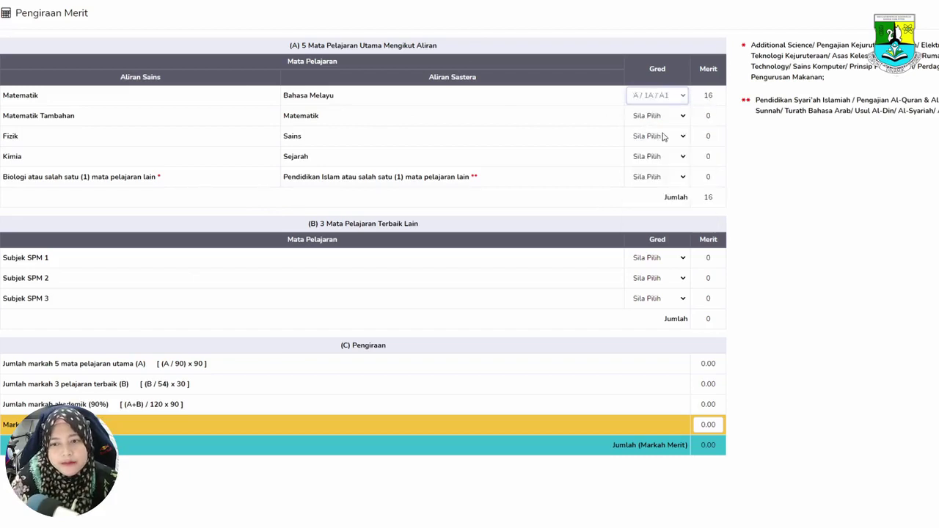
click(658, 118)
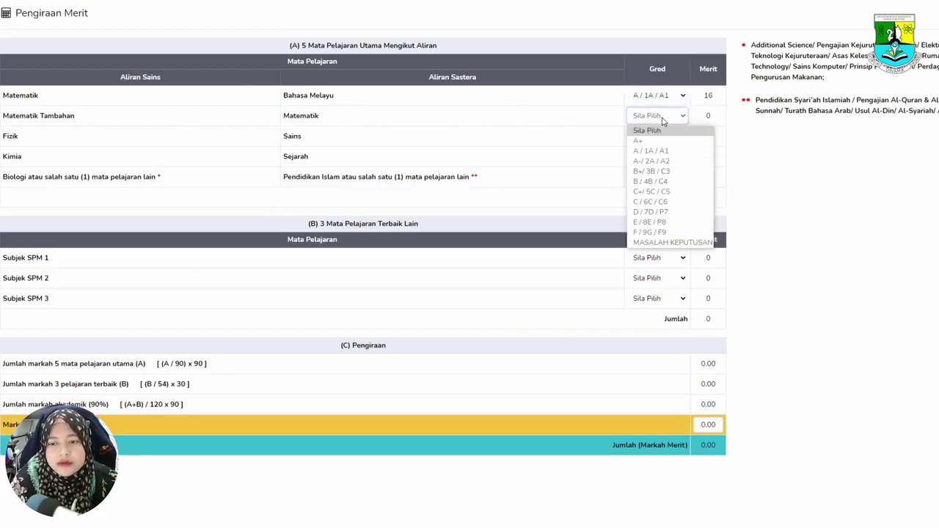
click(654, 212)
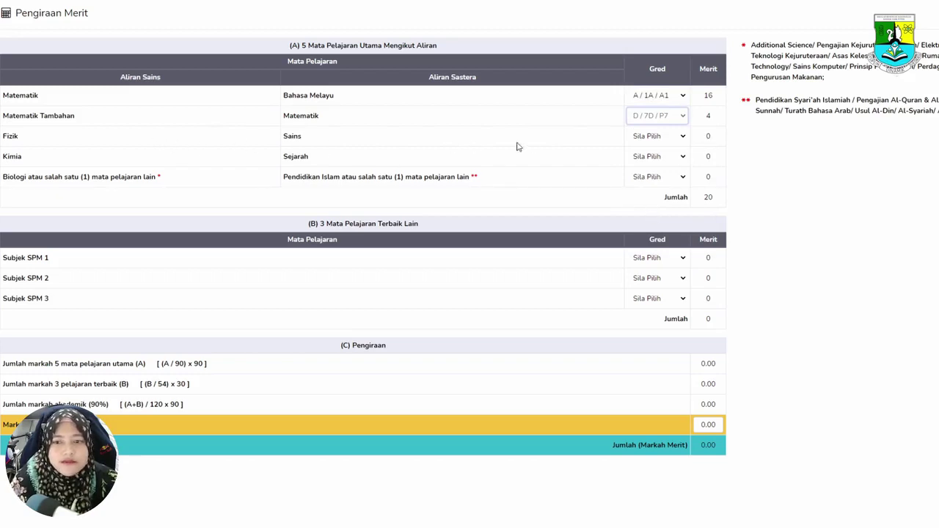
click(662, 138)
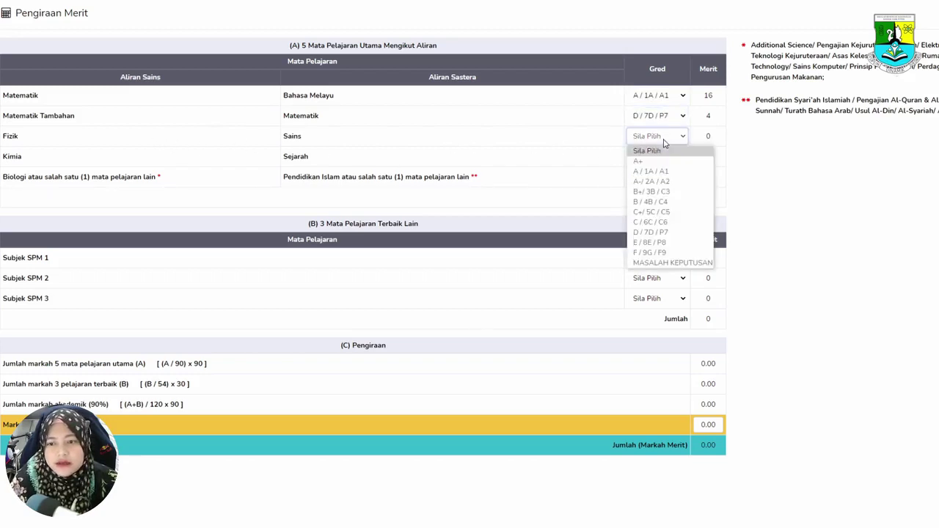
click(657, 192)
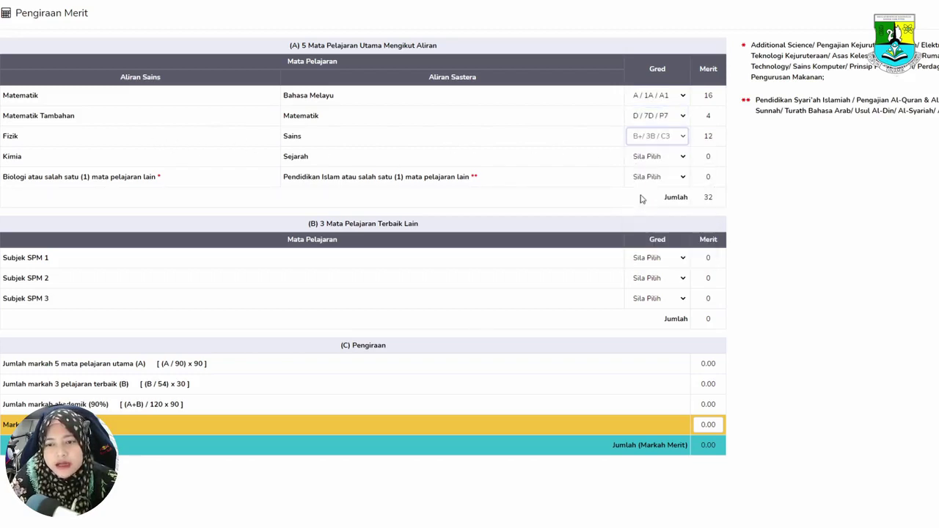
click(685, 157)
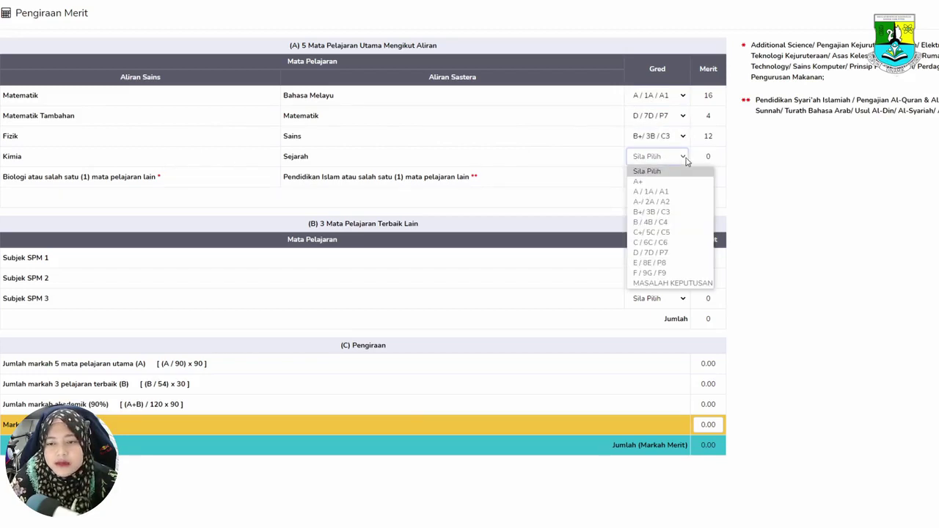
click(643, 243)
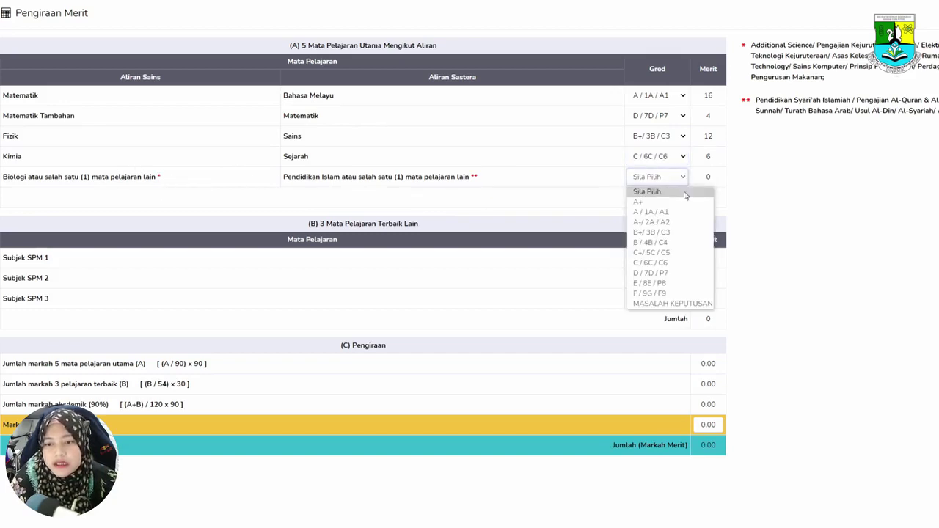
click(651, 263)
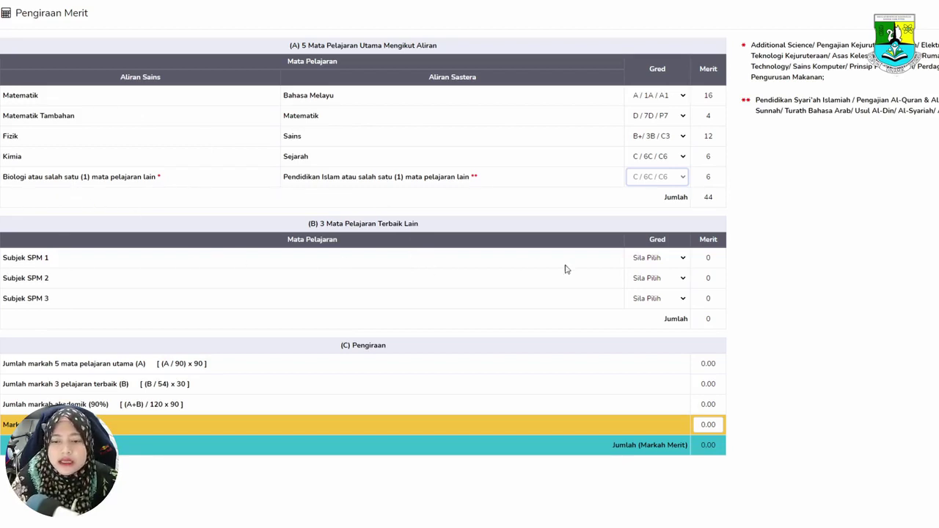
Step: Set the grades of the three other best subjects, Subjek SPM 1, 2 and 3, all to A+
click(675, 260)
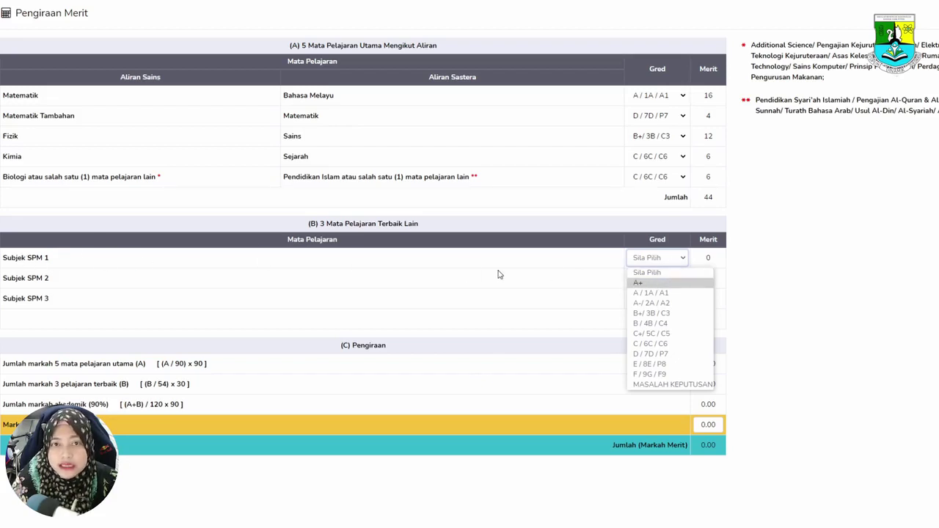
click(650, 322)
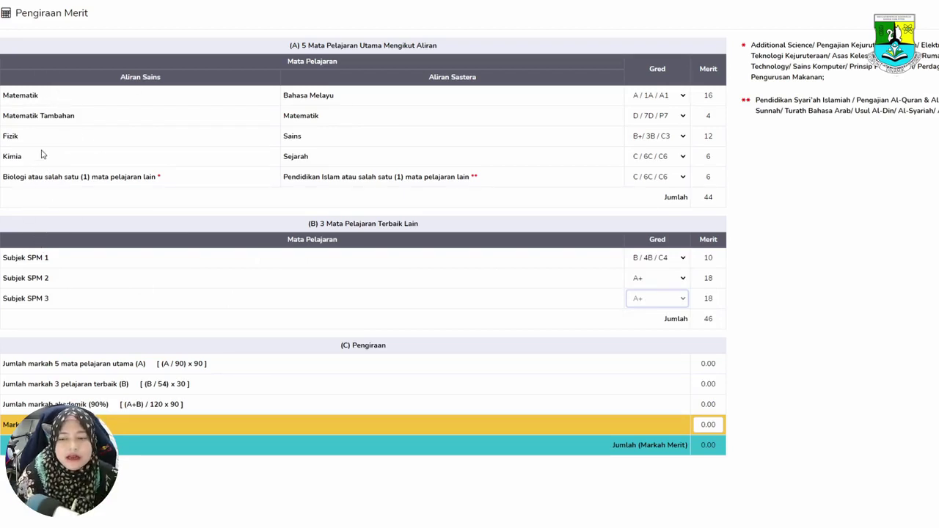
click(683, 278)
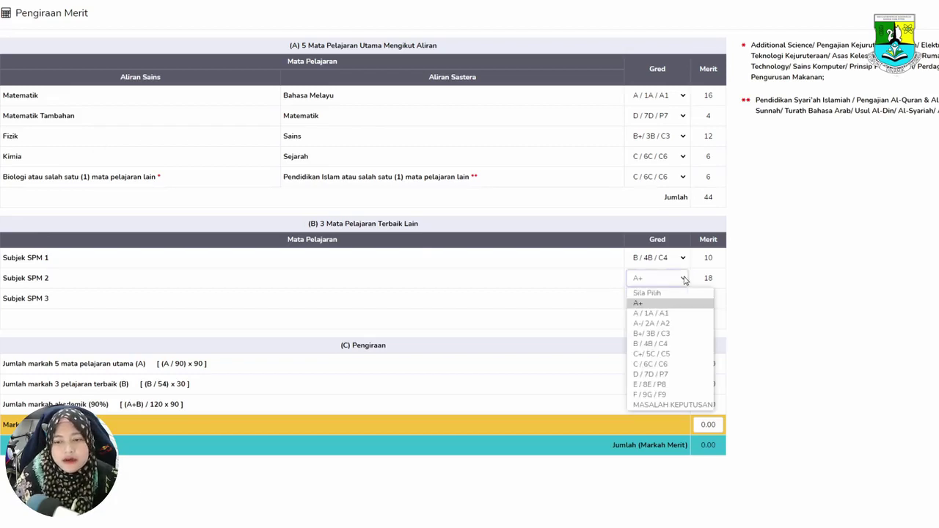
click(662, 303)
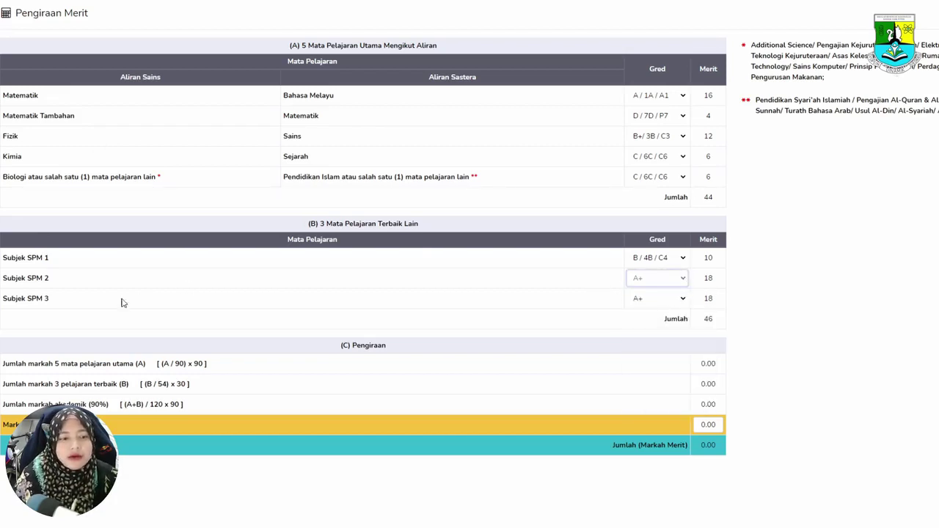
click(676, 305)
click(646, 318)
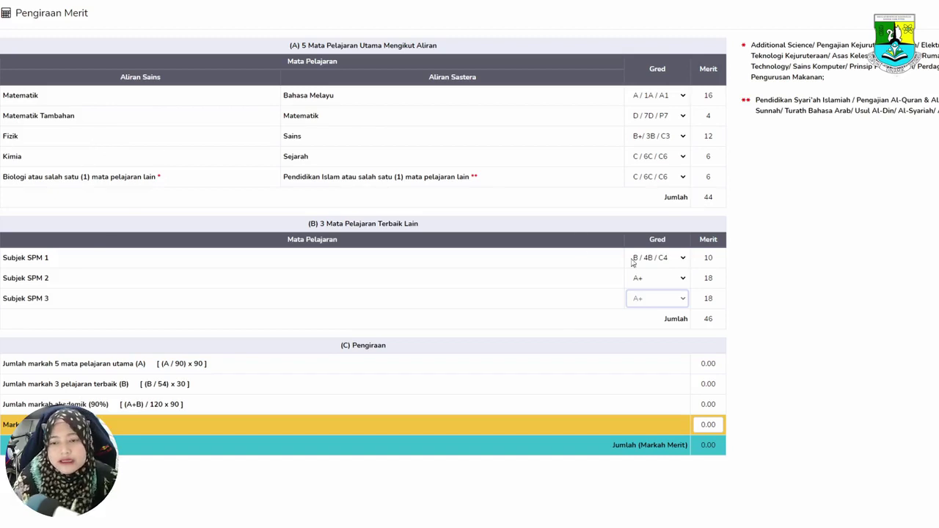
click(687, 259)
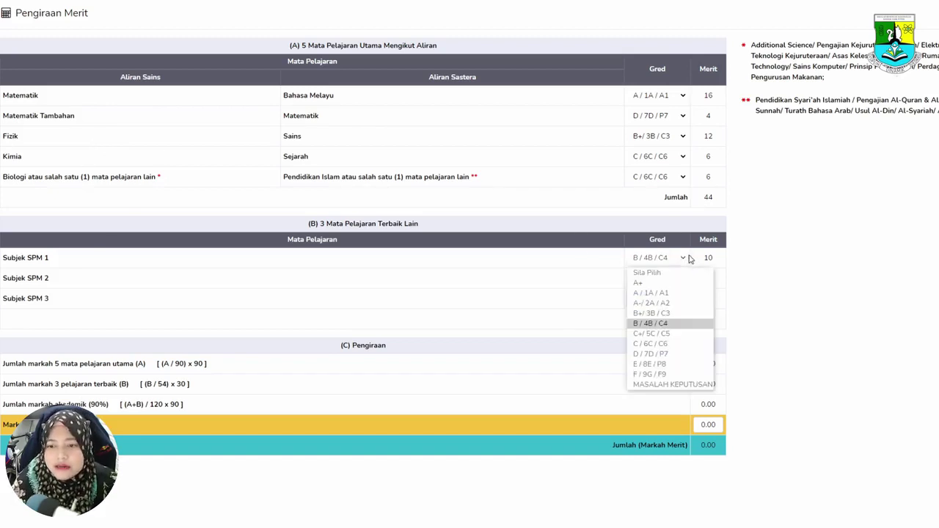
click(651, 283)
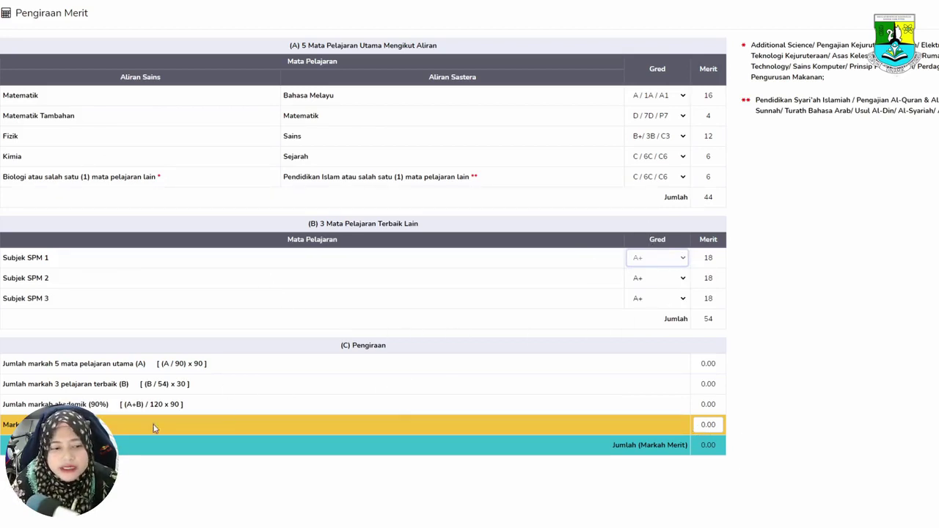
Step: Set the Markah Ko-kurikulum (10%) to 4 and calculate the merit score
drag(702, 424, 747, 421)
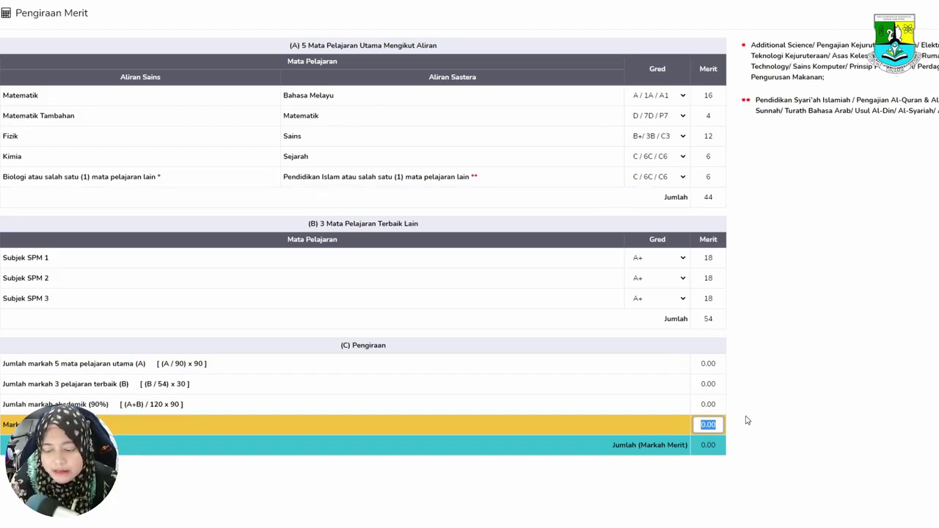
text(4)
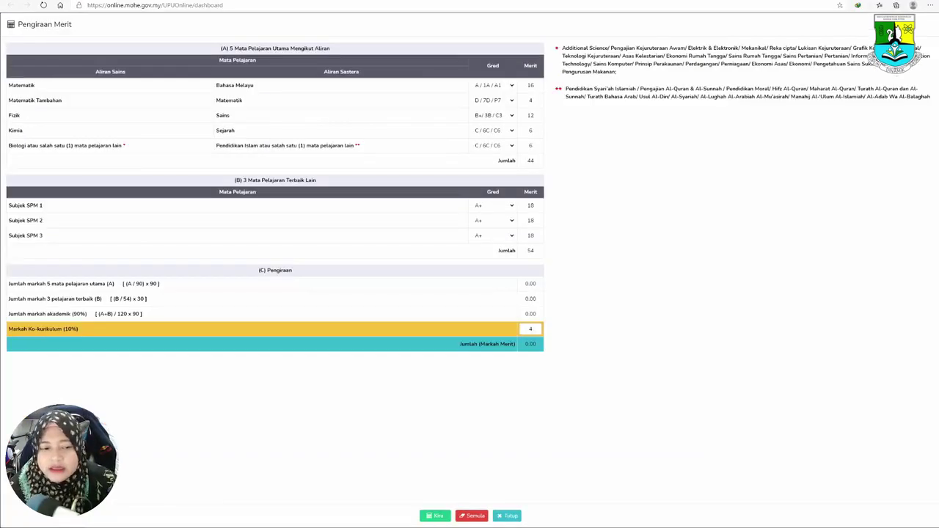
click(435, 516)
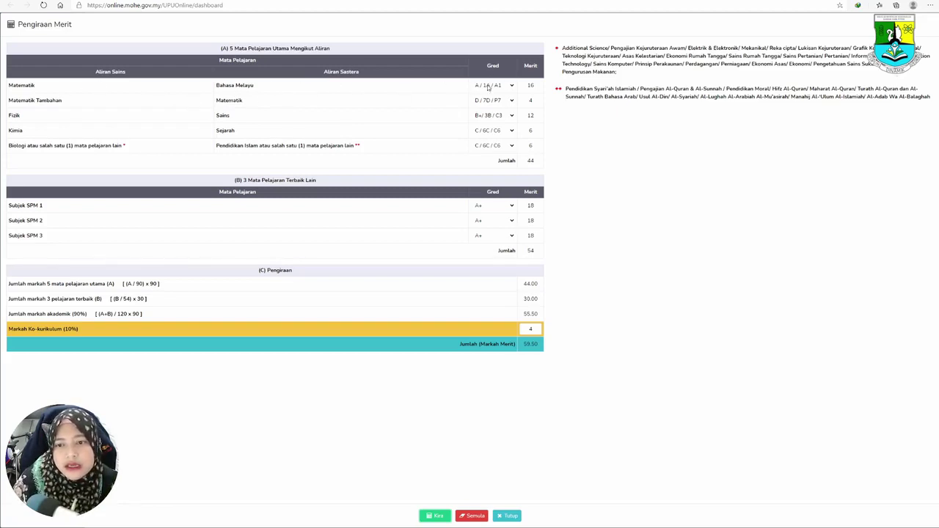
Step: Change the second to fifth main subjects' grades, in listed order, to A-, A, A- and A
click(510, 101)
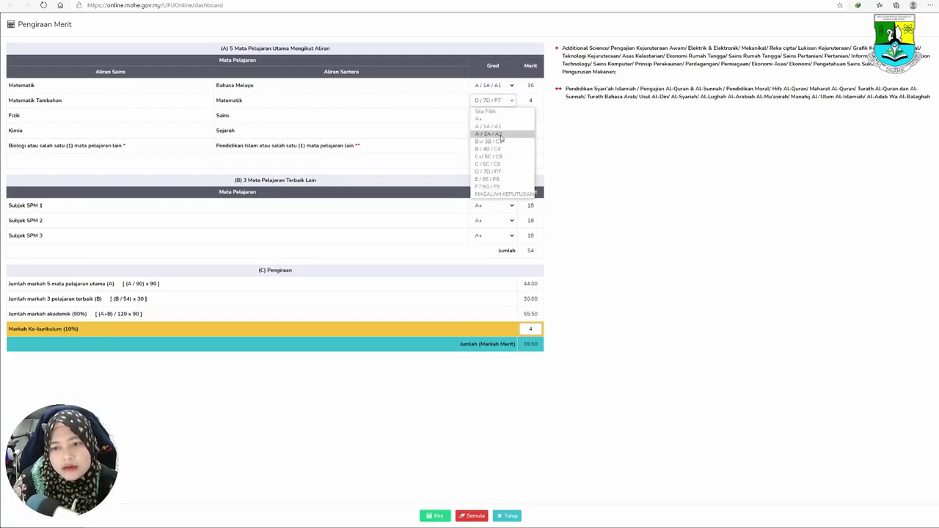
click(500, 135)
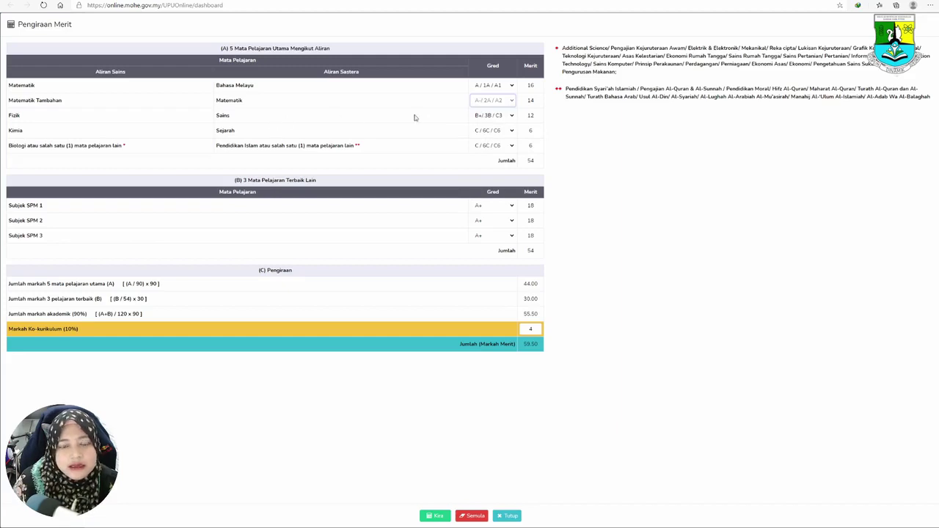
click(511, 116)
click(491, 142)
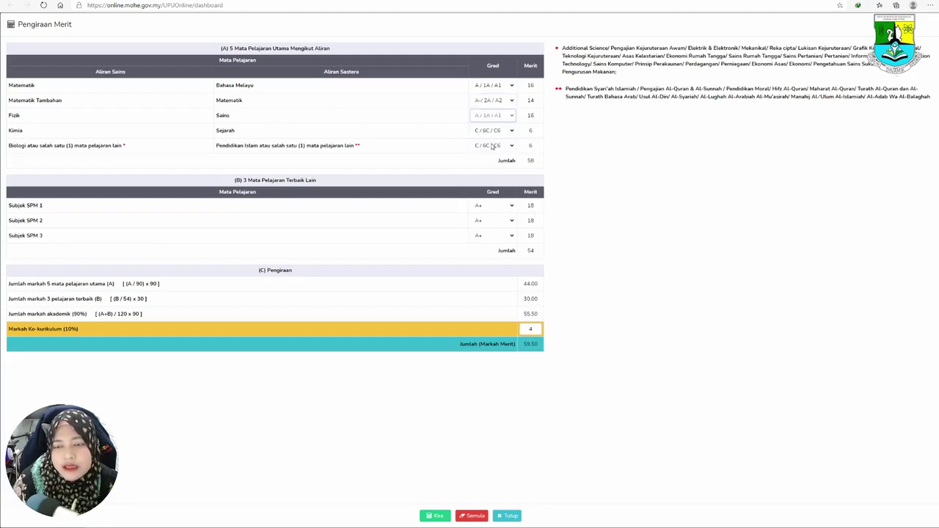
click(505, 129)
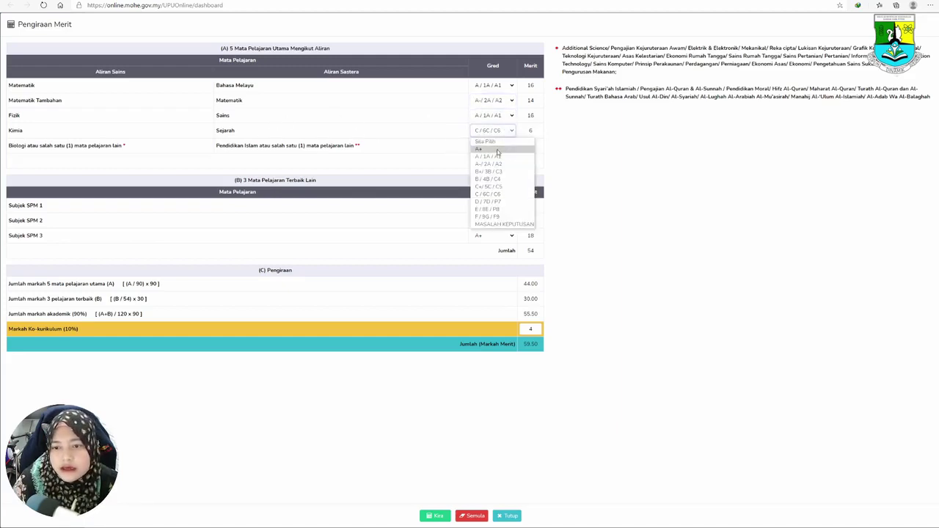
click(491, 164)
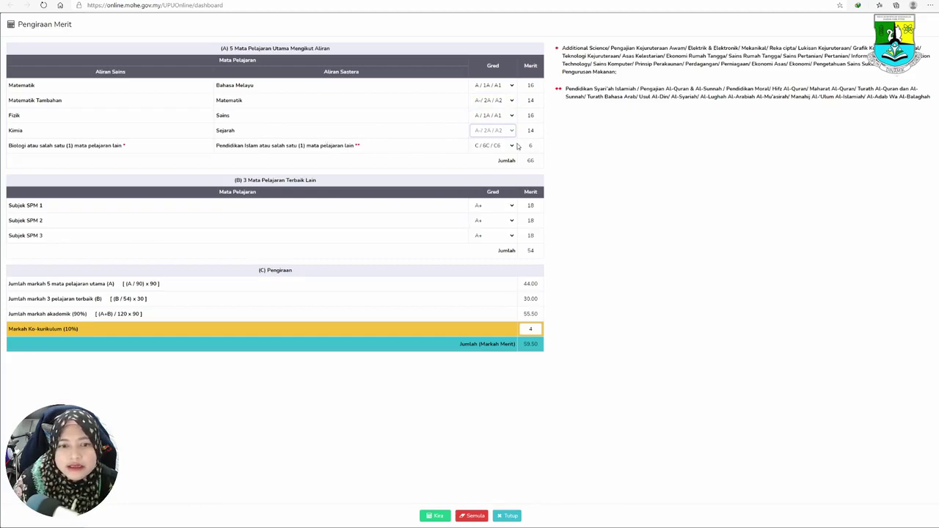
click(512, 147)
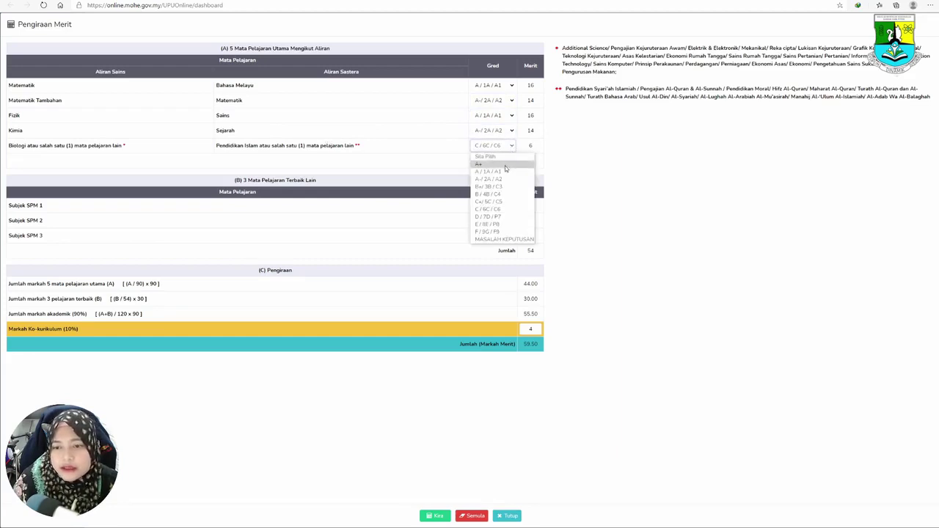
click(485, 171)
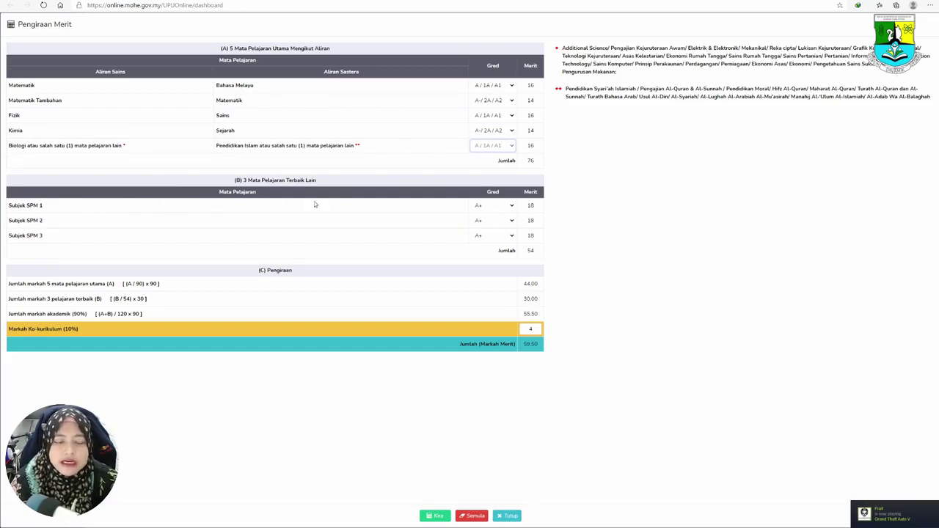
Step: Set the other best subjects' grades to B+ for Subjek SPM 1, B for Subjek SPM 2 and C for Subjek SPM 3
click(511, 206)
click(490, 247)
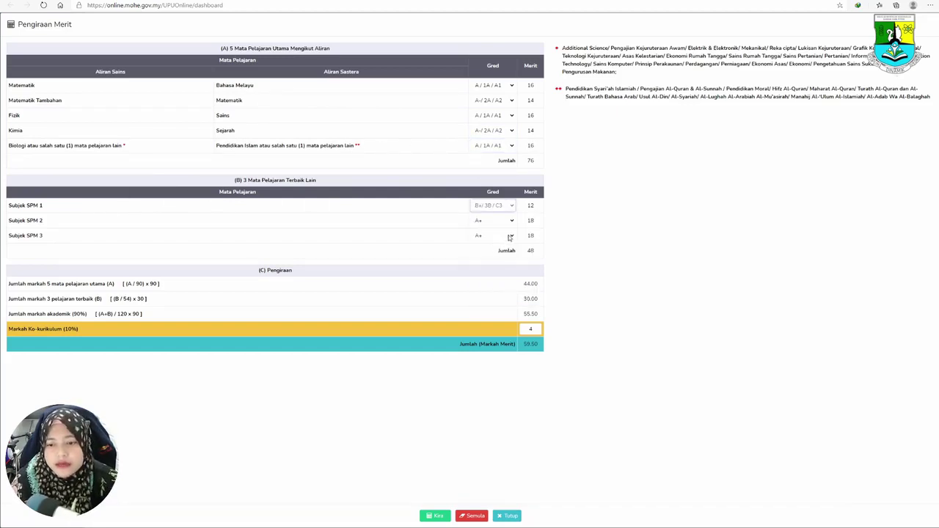
click(511, 221)
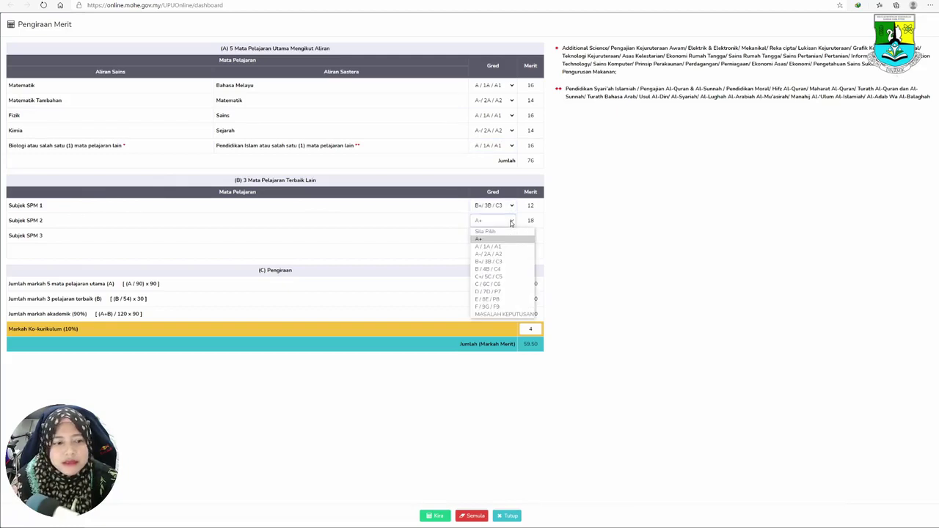
click(478, 271)
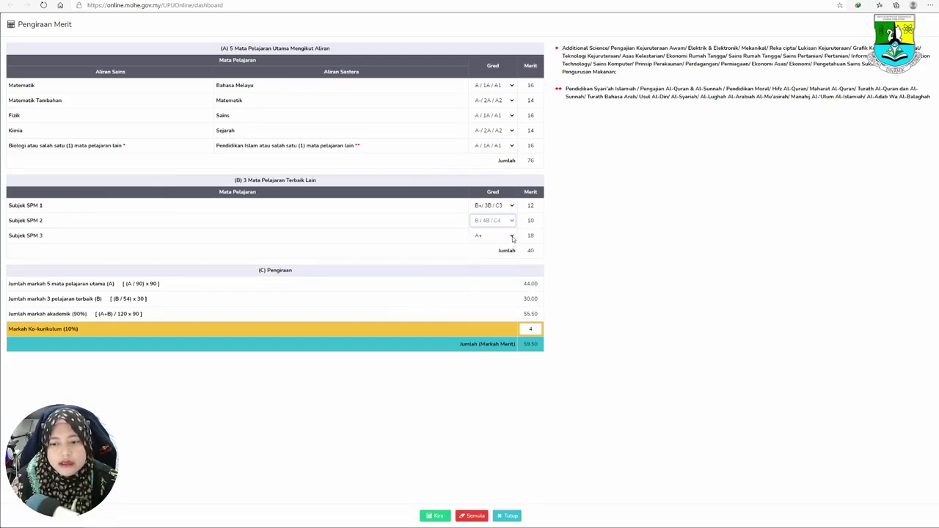
click(511, 237)
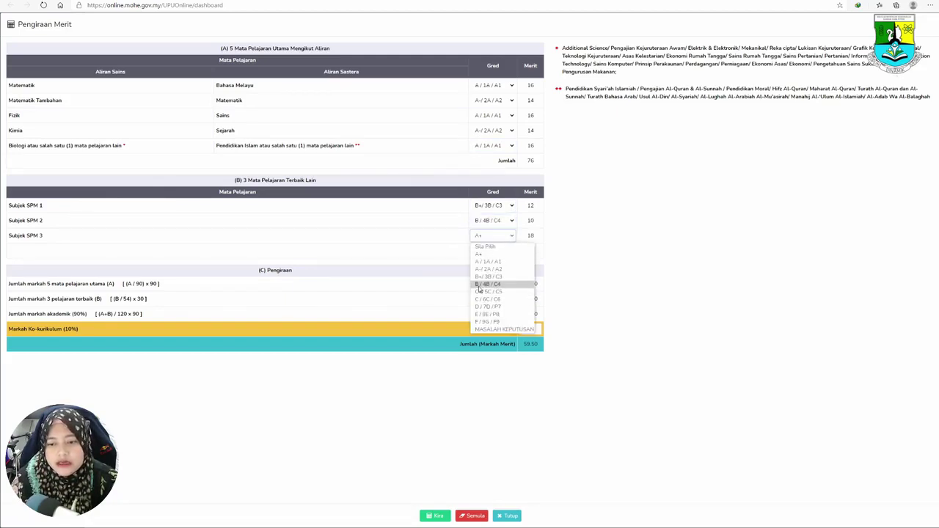
click(478, 285)
click(514, 236)
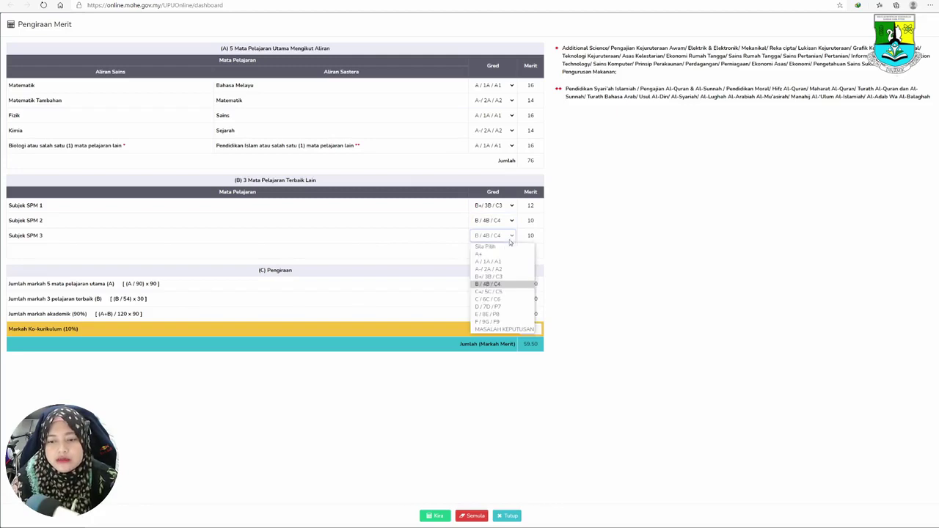
click(489, 301)
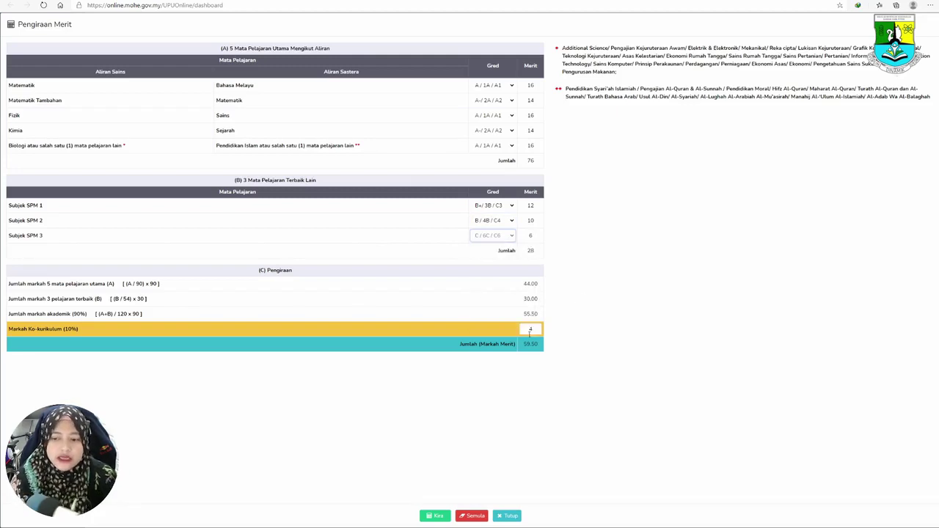
Step: Recalculate the merit score with the Markah Ko-kurikulum kept at 4 and close the calculator to return to the dashboard
double_click(526, 328)
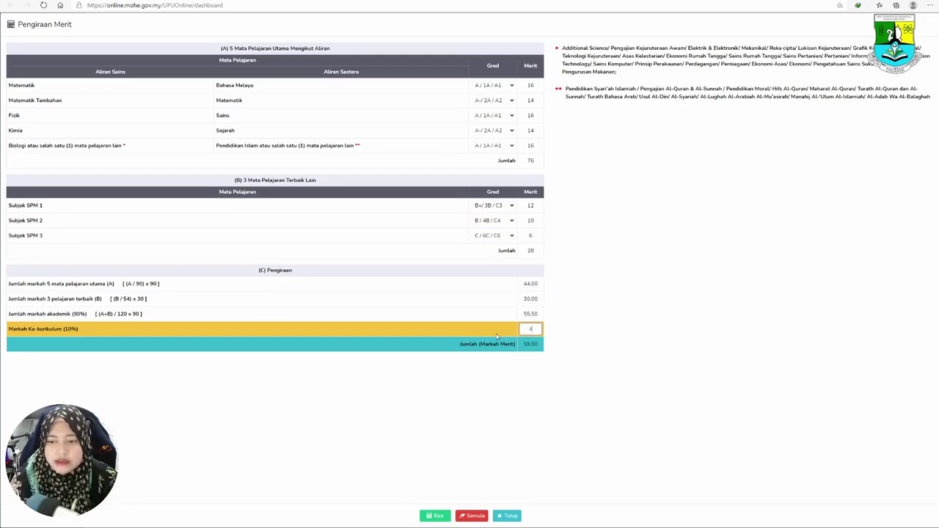
click(428, 516)
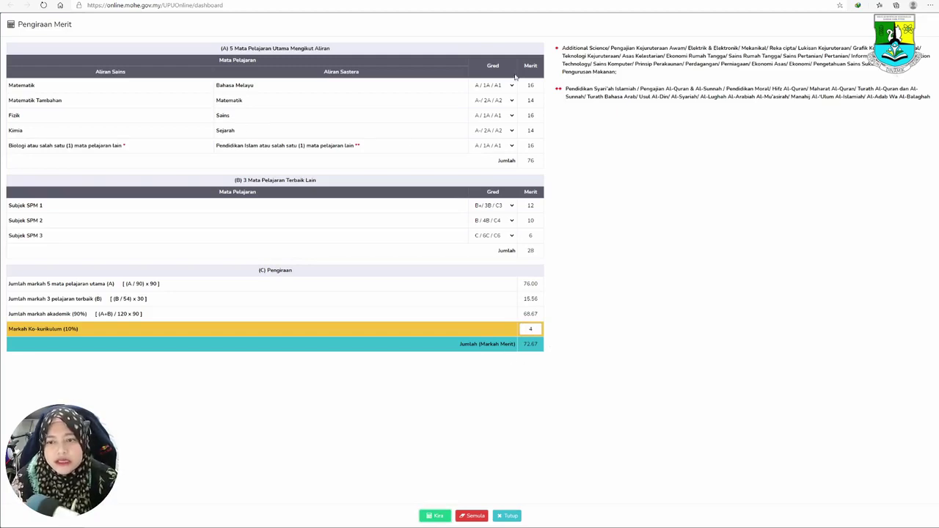
key(Escape)
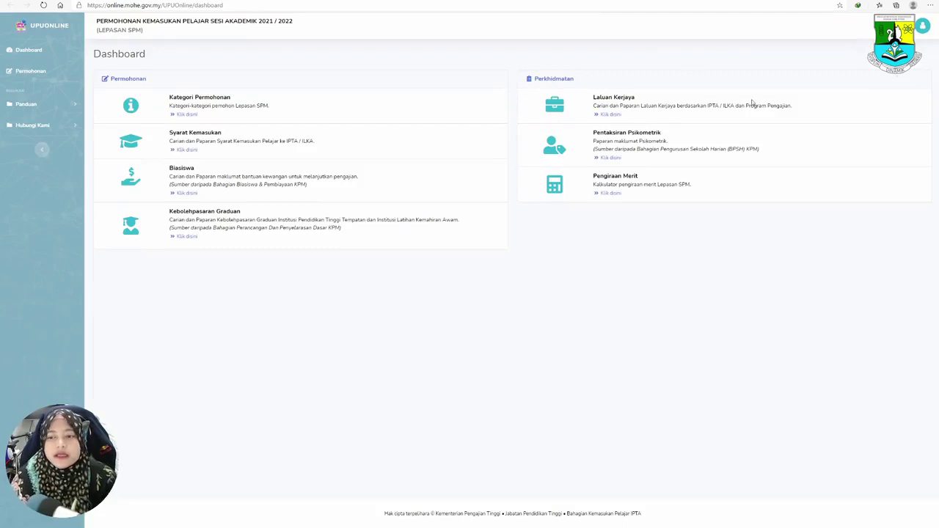